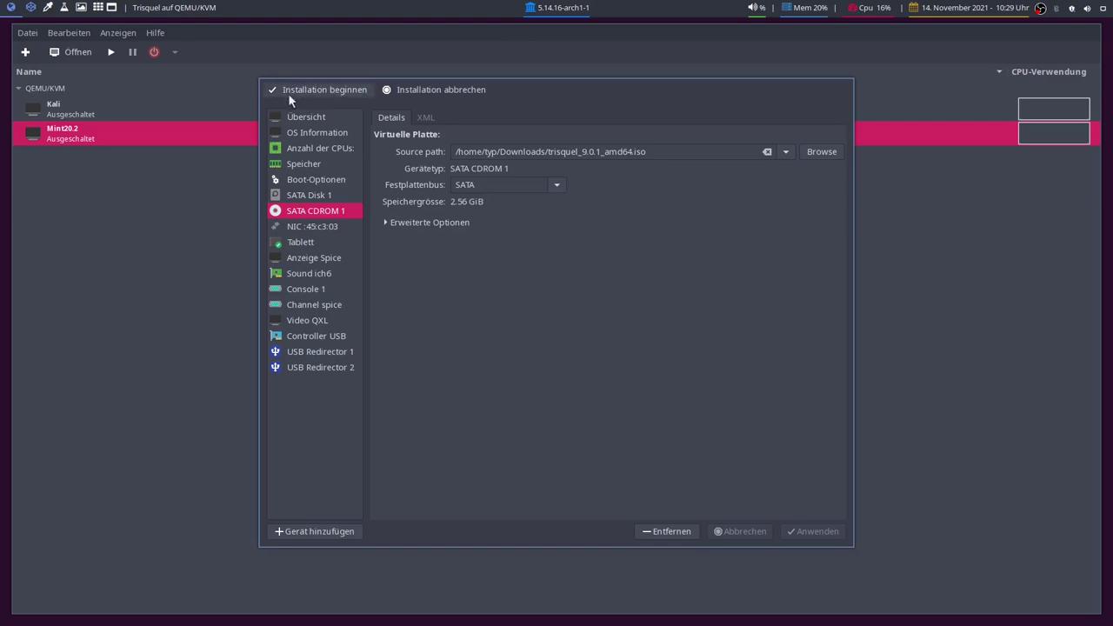
Begin the Trisquel VM installation and switch its console to full screen
left_click(294, 91)
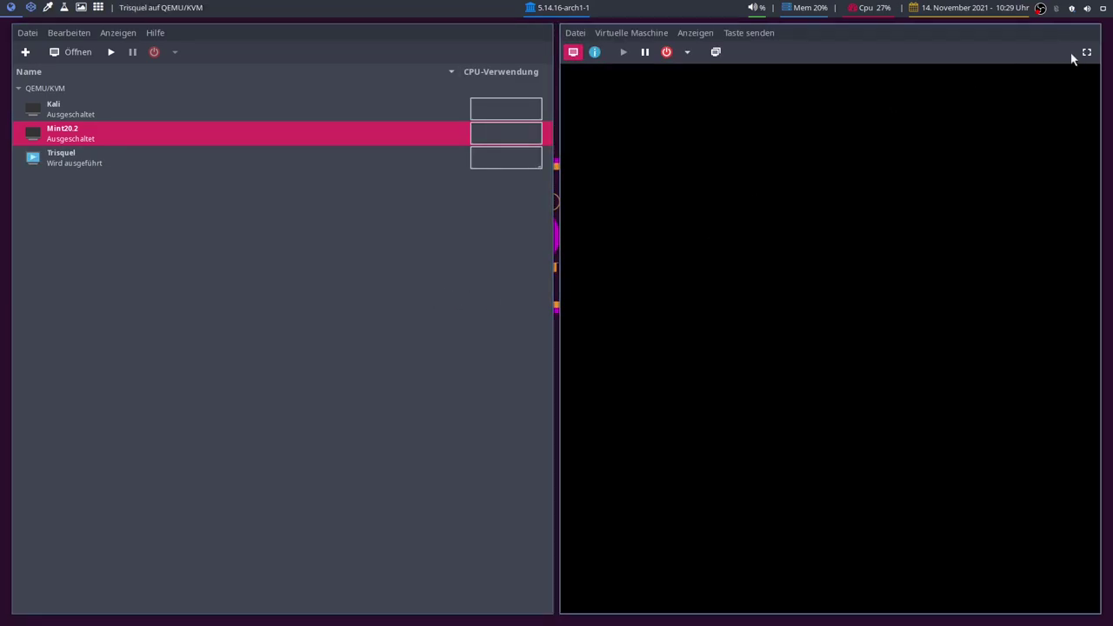
left_click(1086, 52)
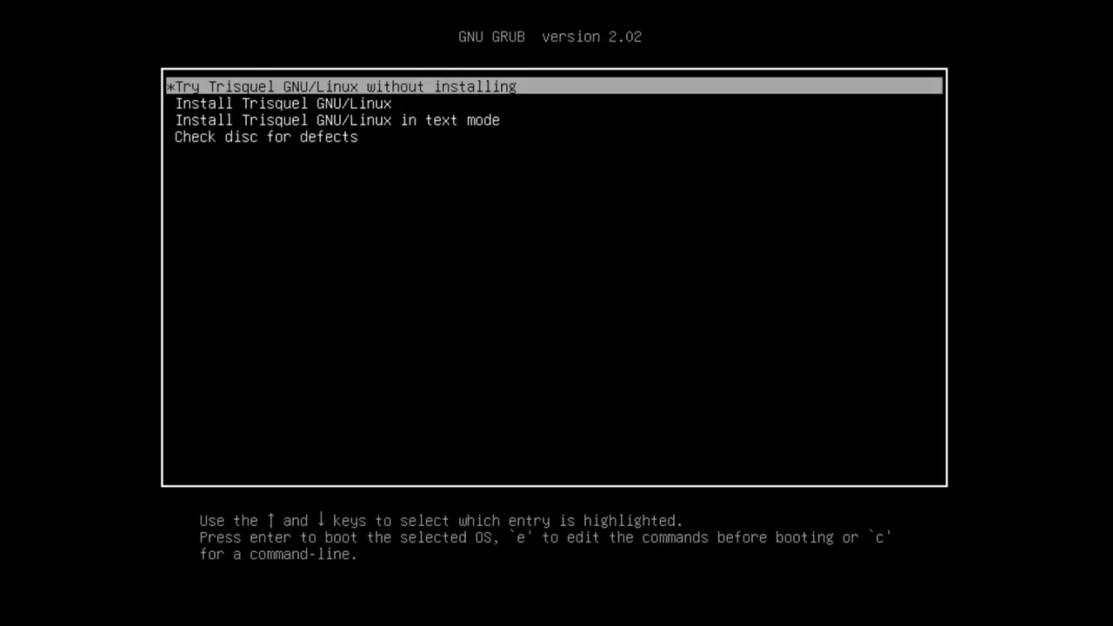
Boot the 'Try Trisquel GNU/Linux without installing' entry from the GRUB menu
key("Down")
key("Up")
key("Down")
key("Up")
key("Down")
key("Down")
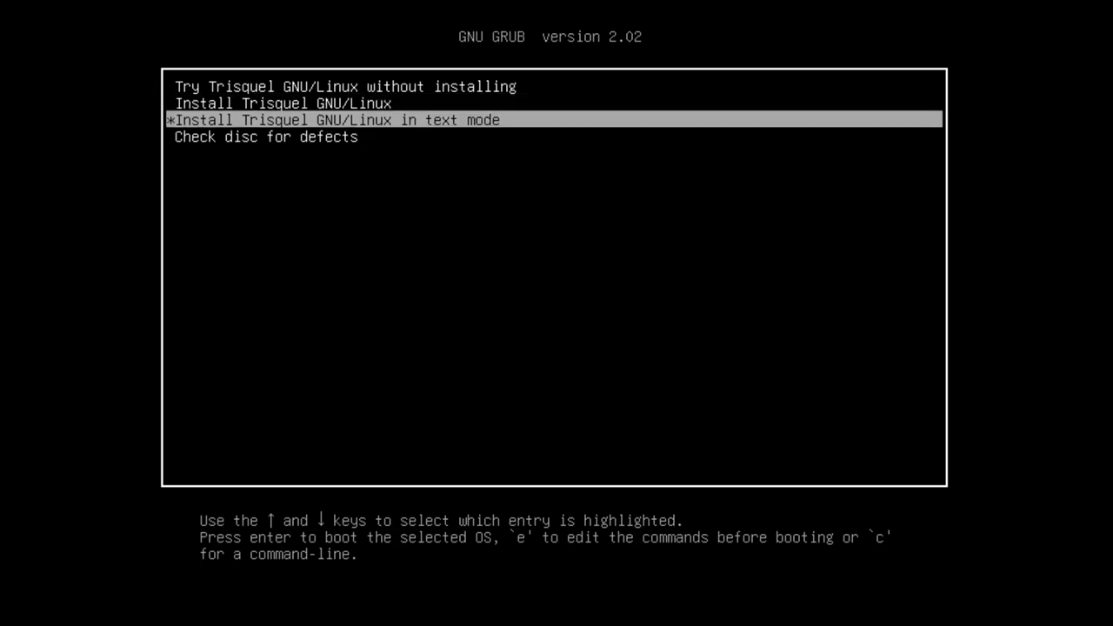
key("Down")
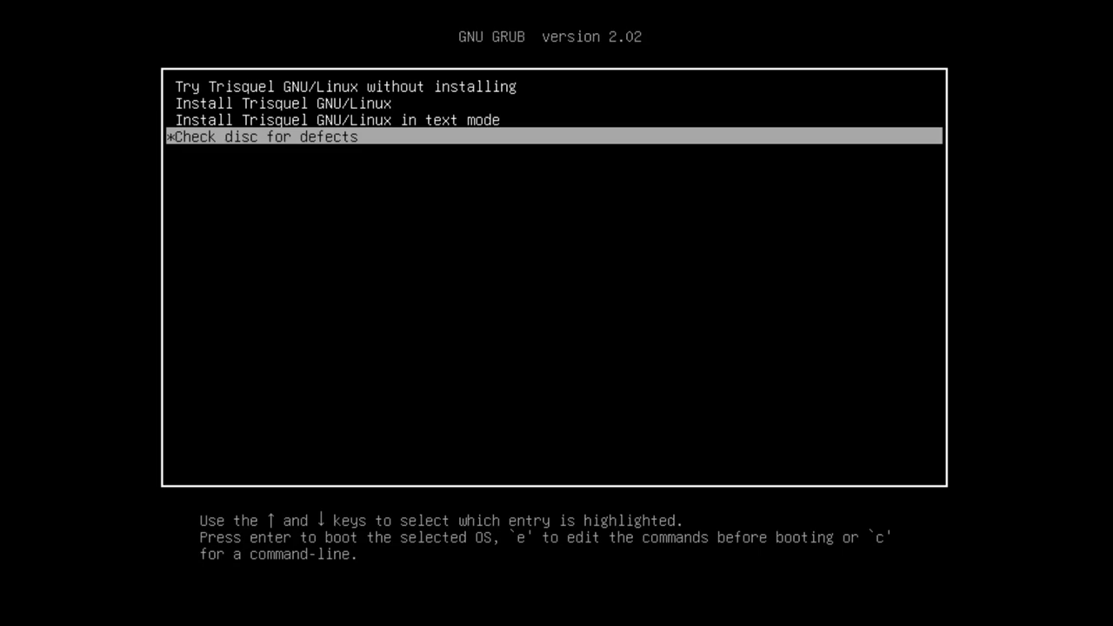
key("Up")
key("Up")
key("Up")
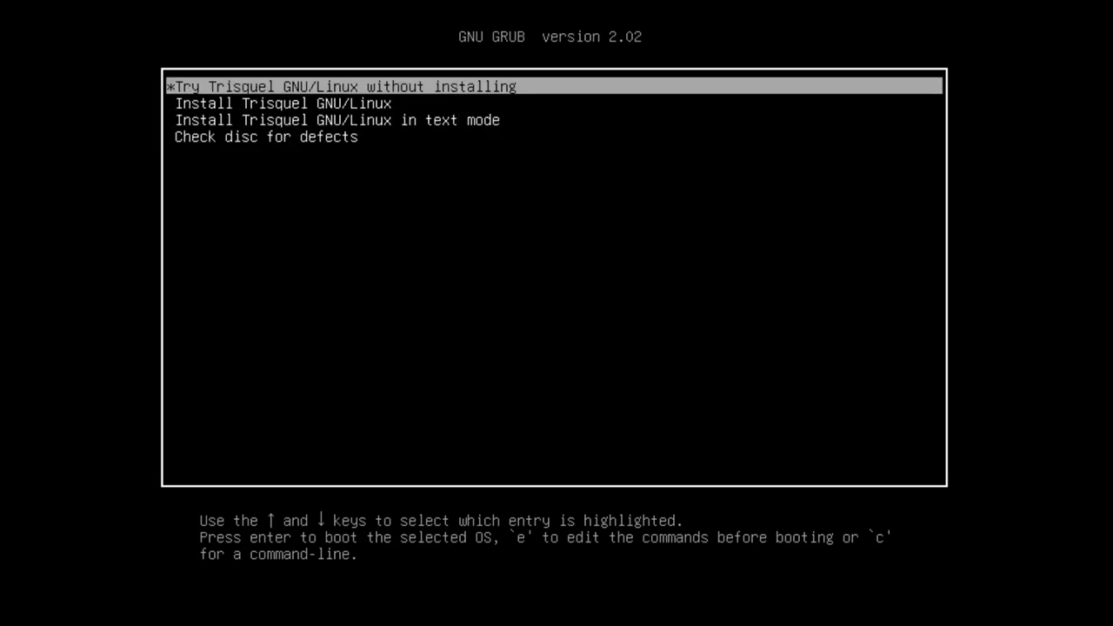
key("Return")
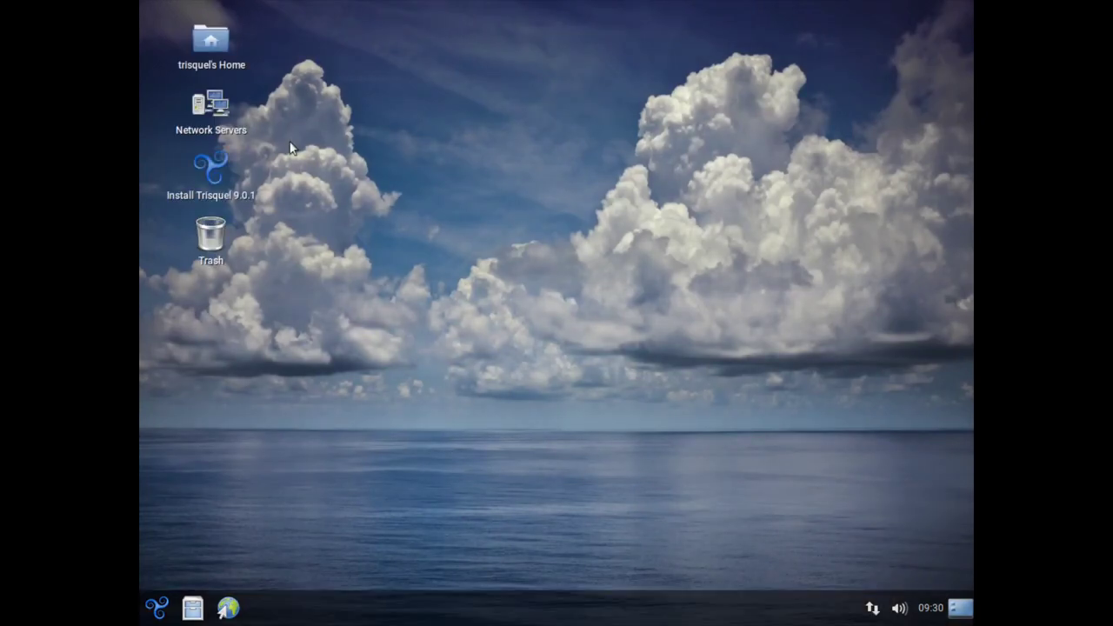
Set the screen resolution to 1920 x 1080 in Monitor Preferences and keep it
left_click(156, 608)
mouse_move(248, 494)
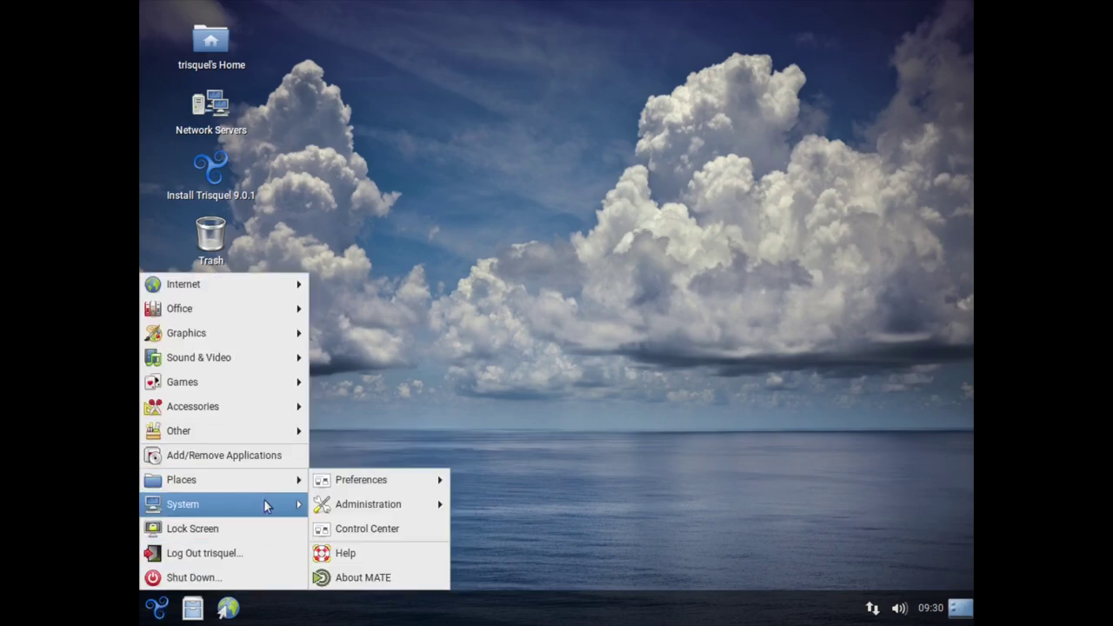
mouse_move(419, 487)
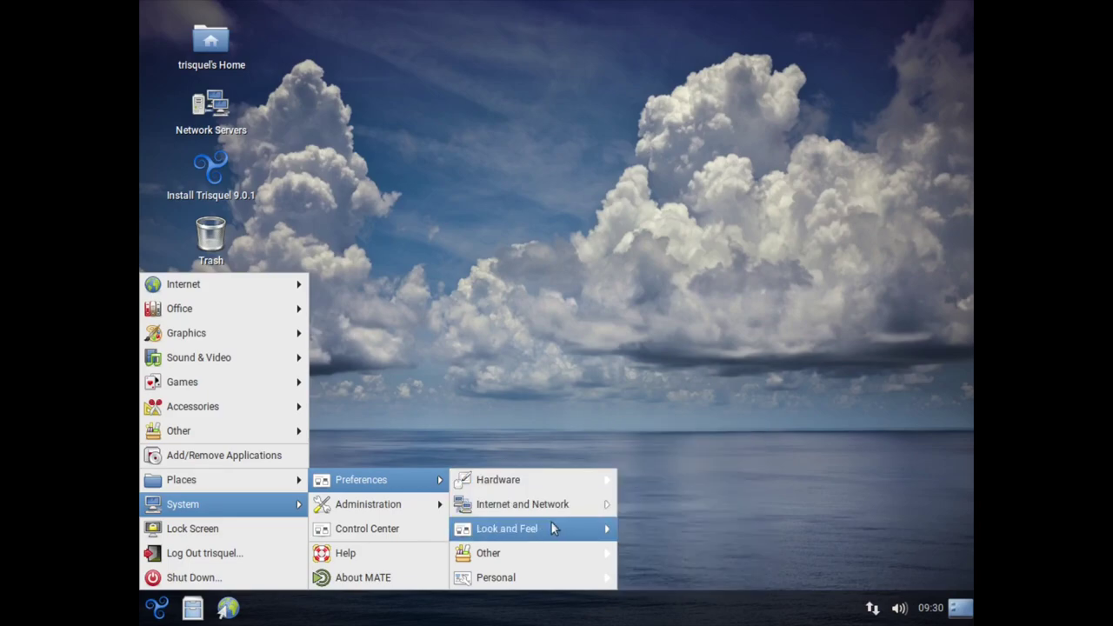
key("Escape")
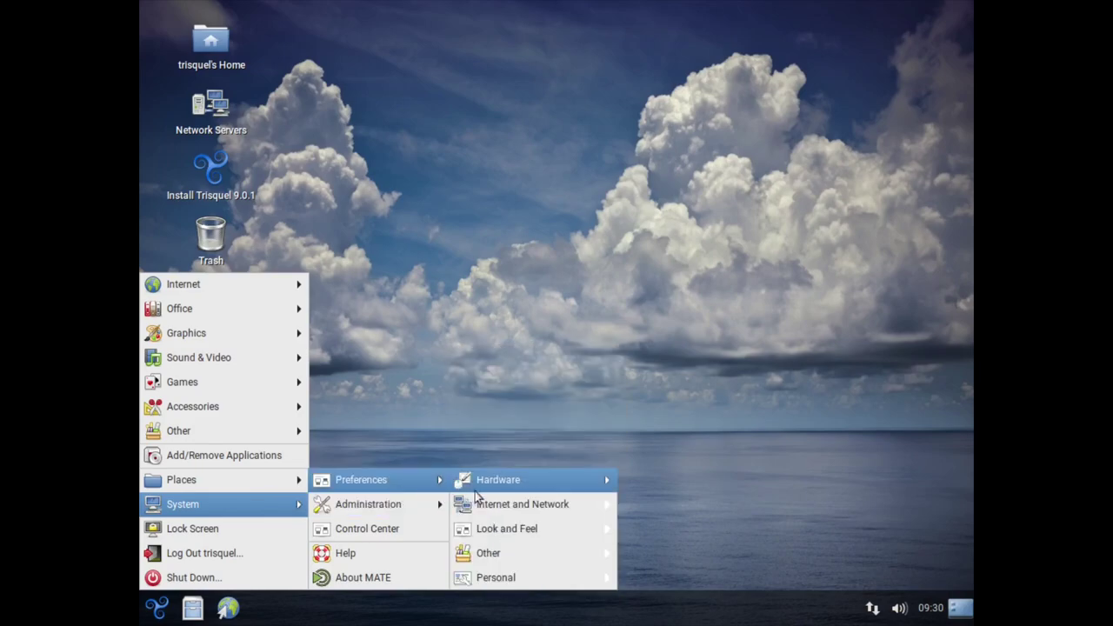
mouse_move(487, 484)
left_click(656, 457)
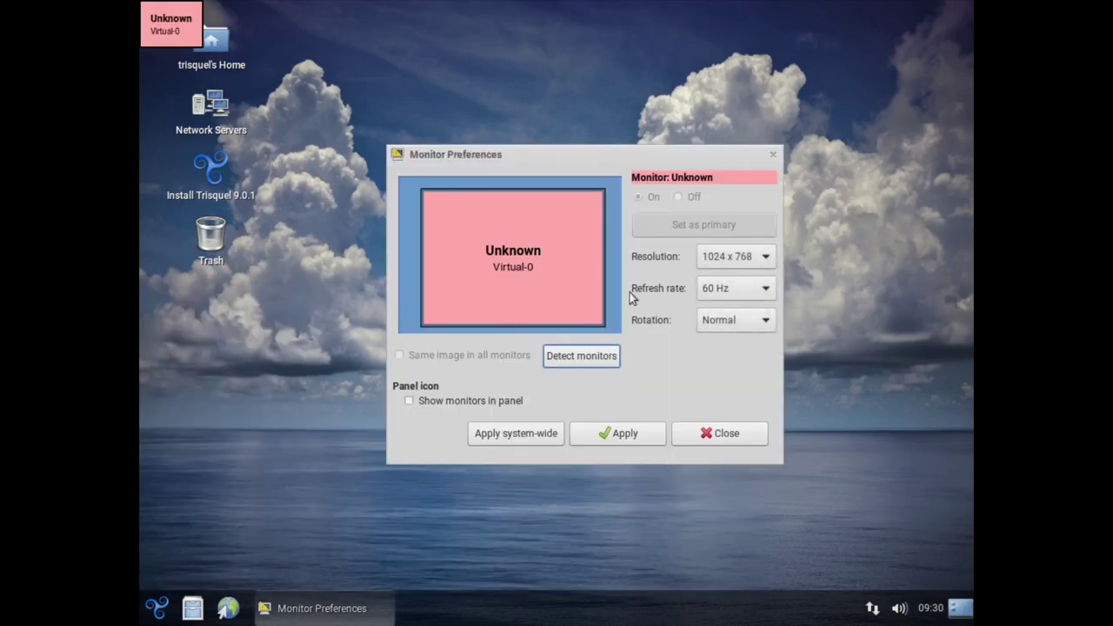
left_click(737, 257)
scroll(736, 105, "up", 2)
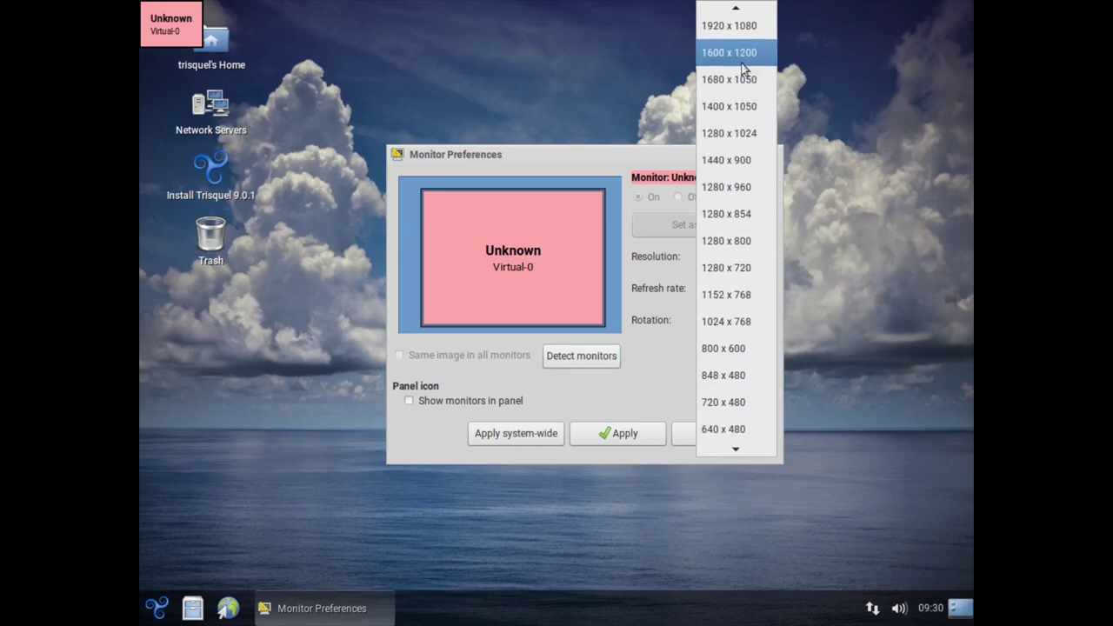
left_click(738, 59)
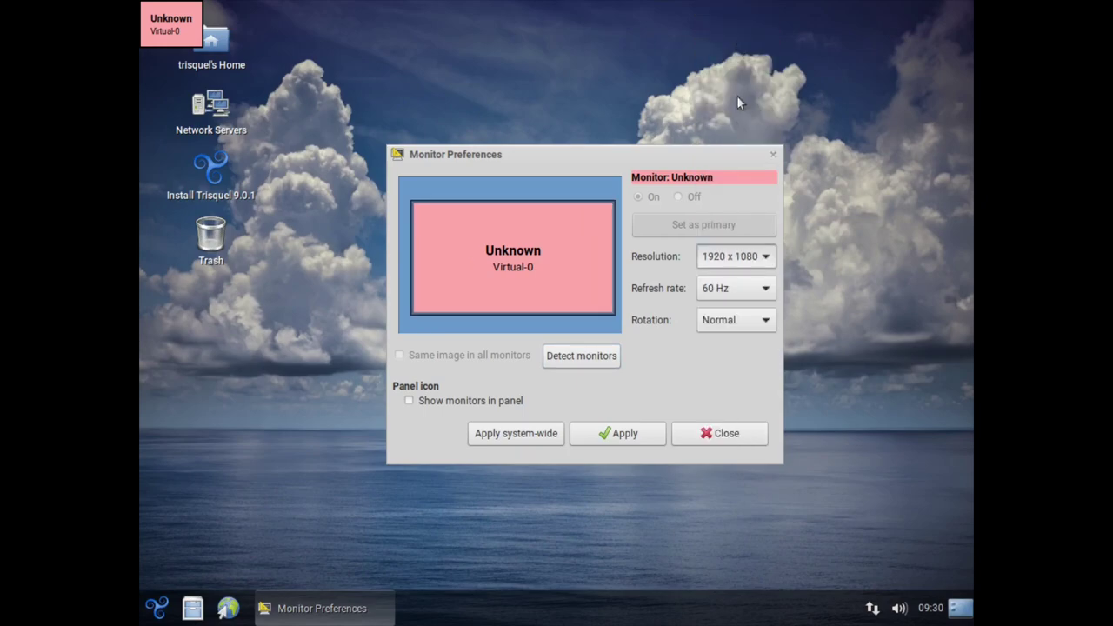
left_click(618, 433)
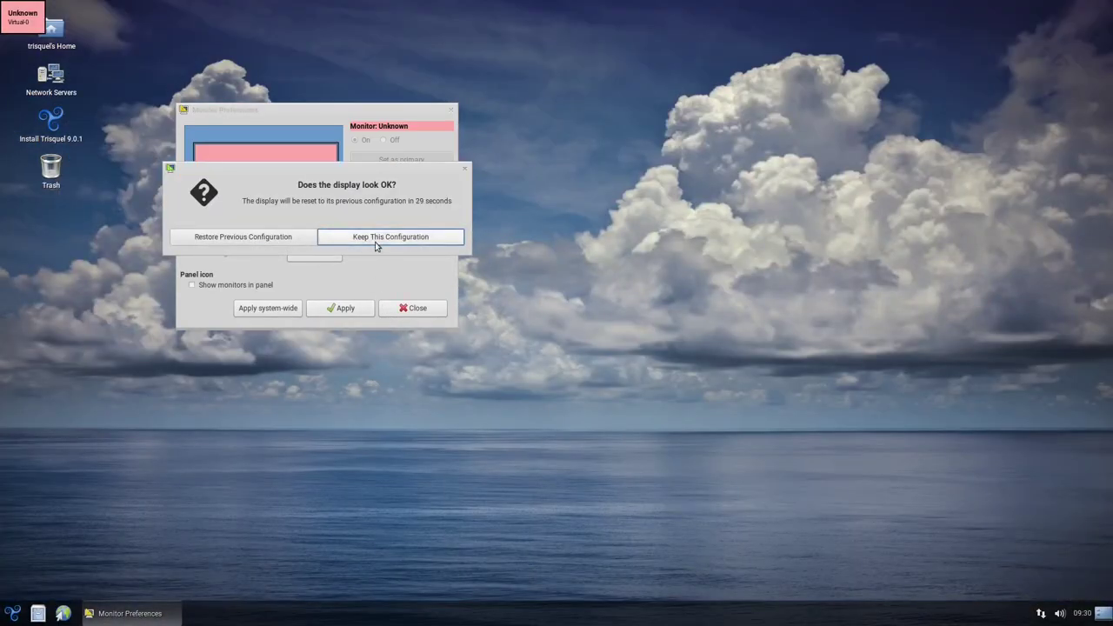
left_click(376, 242)
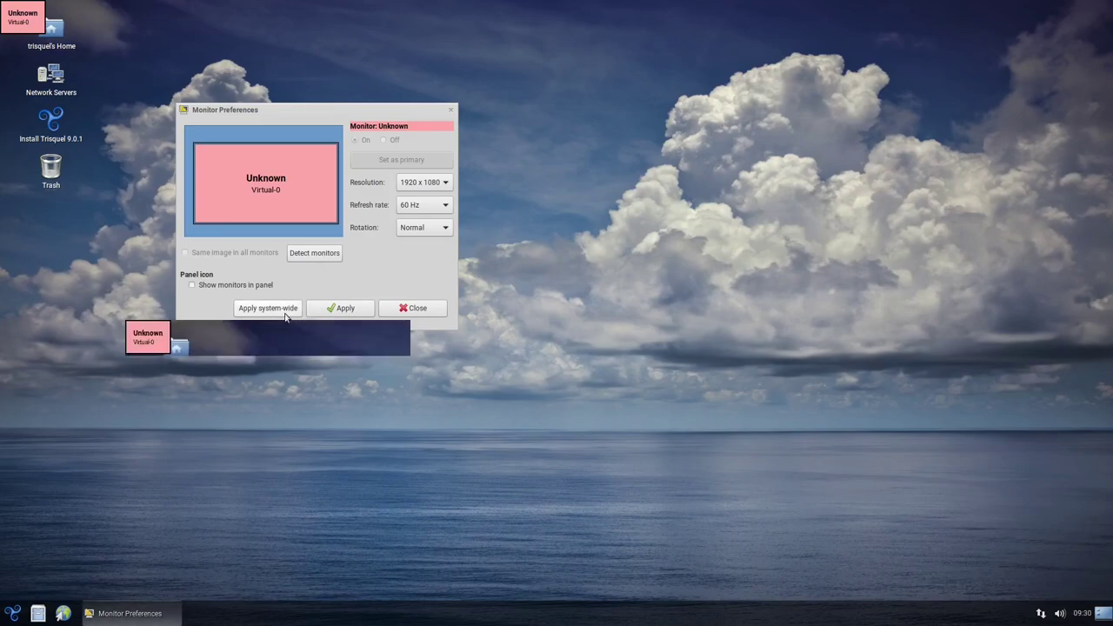
left_click(414, 308)
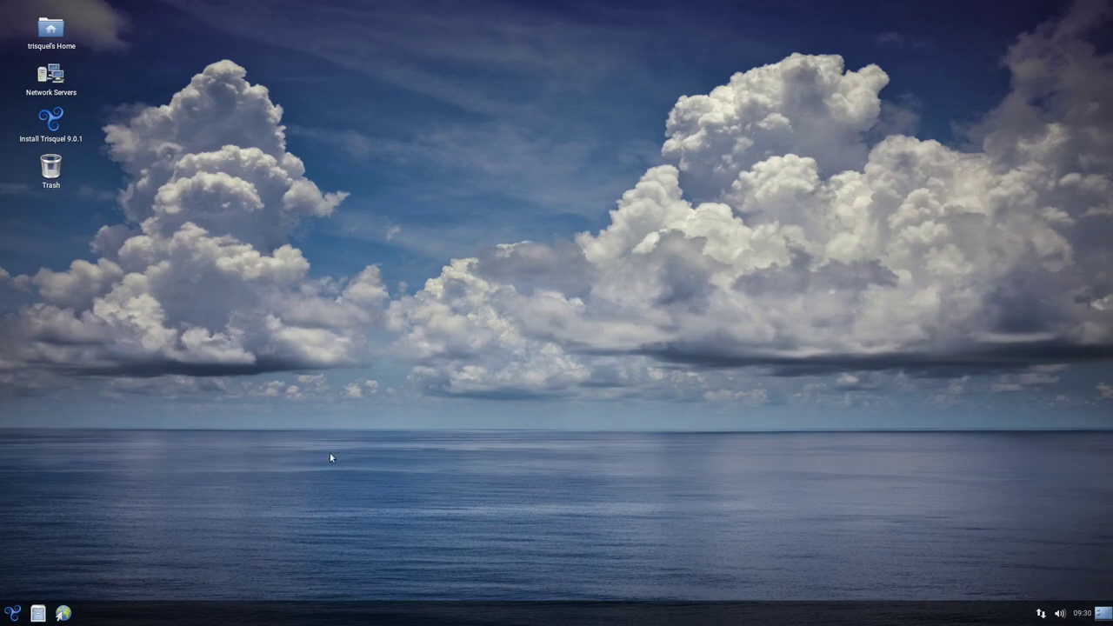
Launch the Install Trisquel 9.0.1 installer from the desktop
left_click(12, 612)
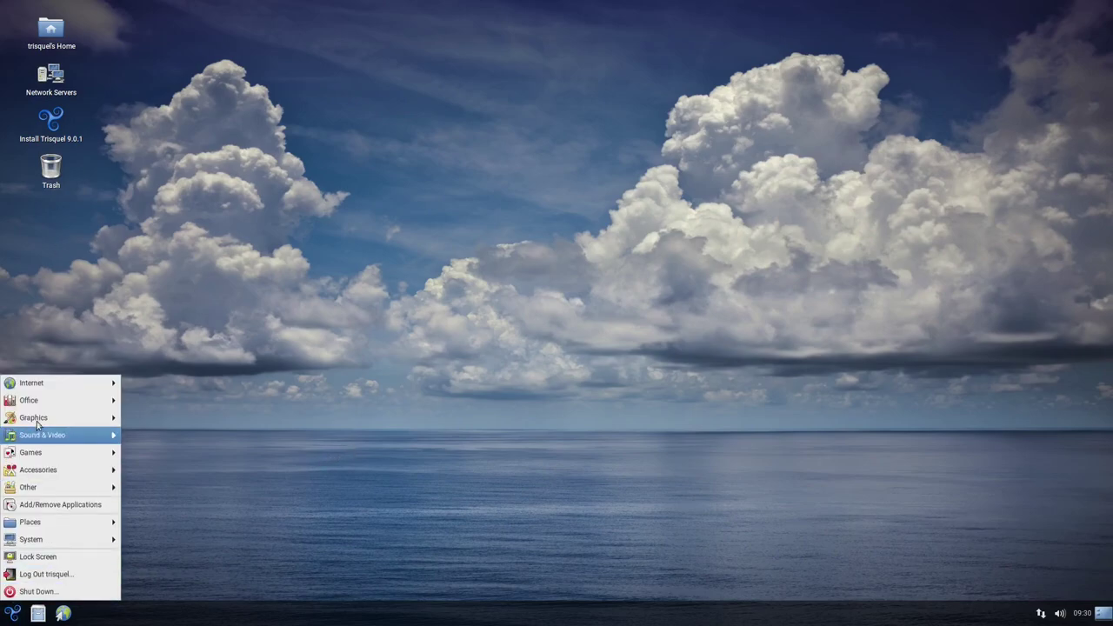
left_click(331, 495)
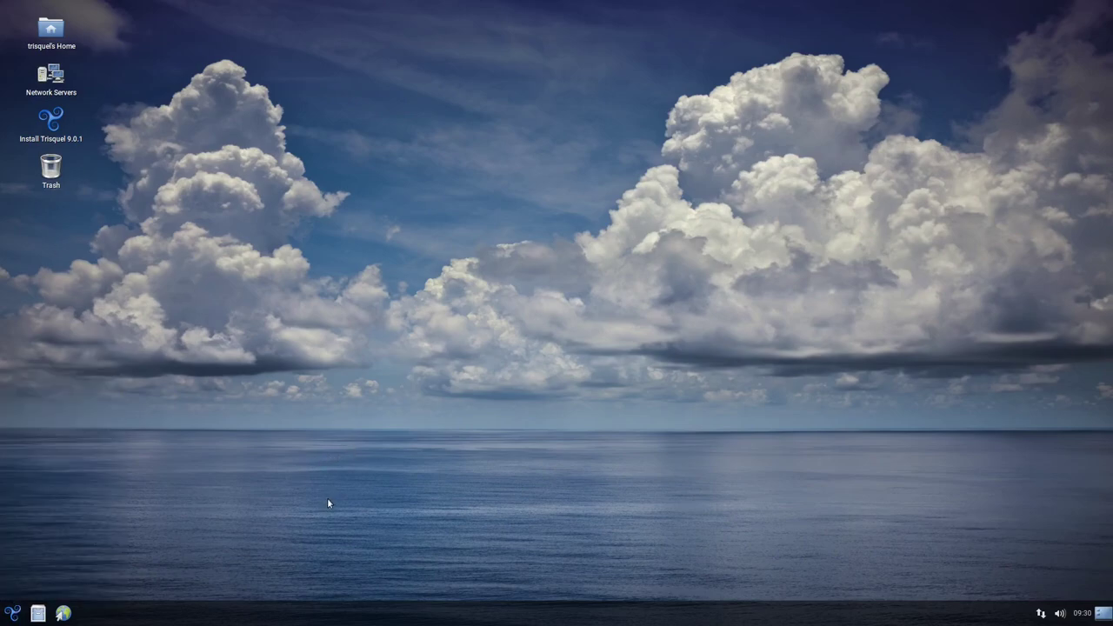
right_click(364, 256)
key("Escape")
left_click(50, 120)
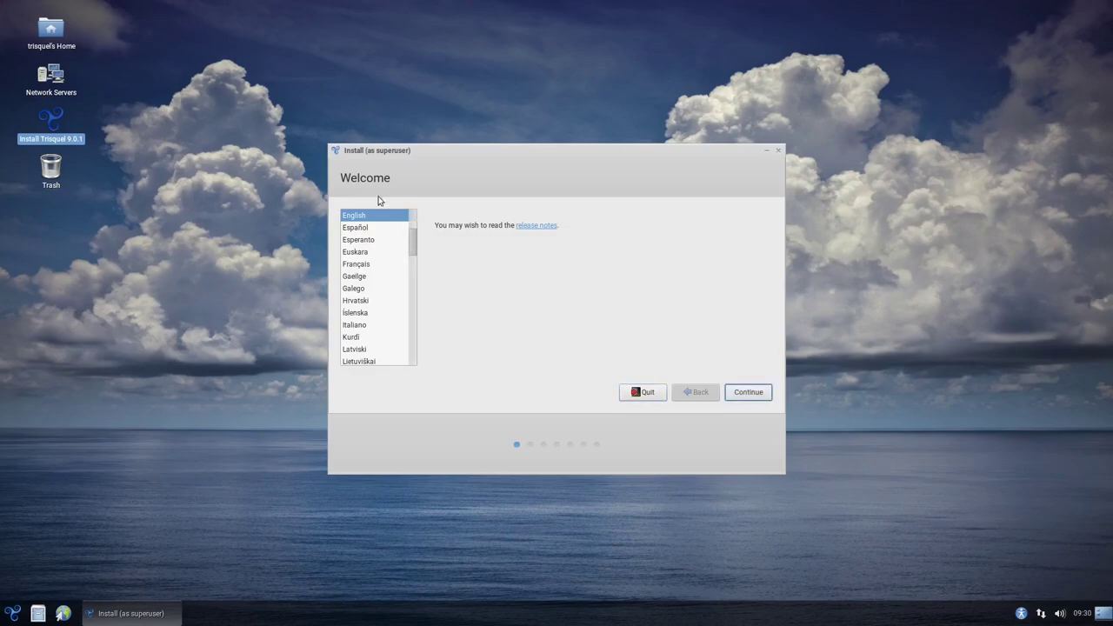
Choose Deutsch as language, accept the German keyboard layout and the updates page
scroll(374, 242, "up", 2)
left_click(390, 242)
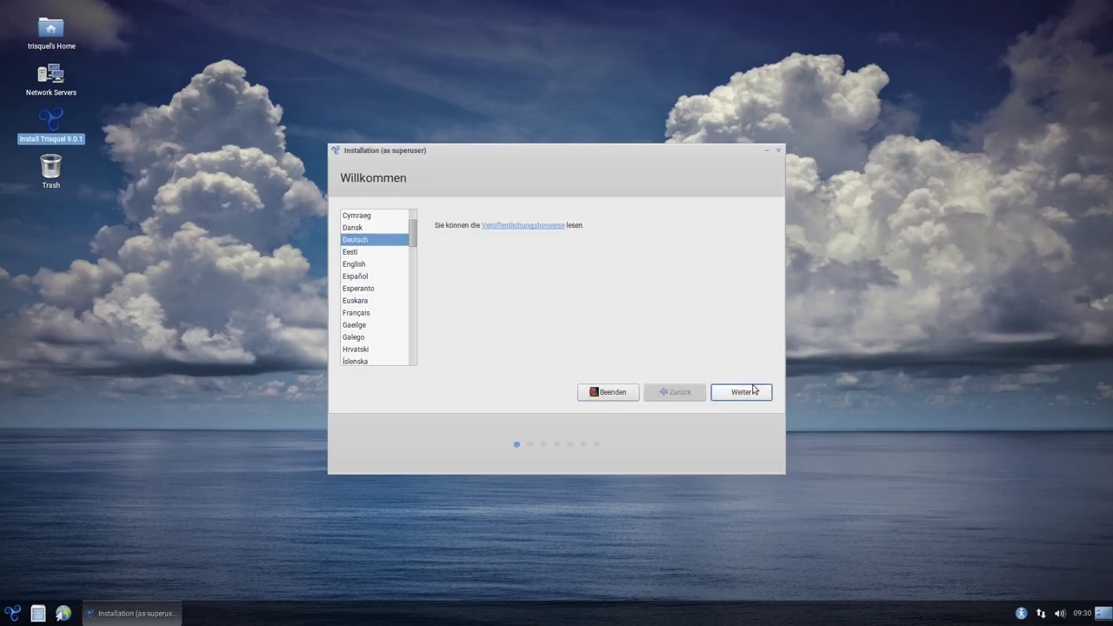
left_click(753, 391)
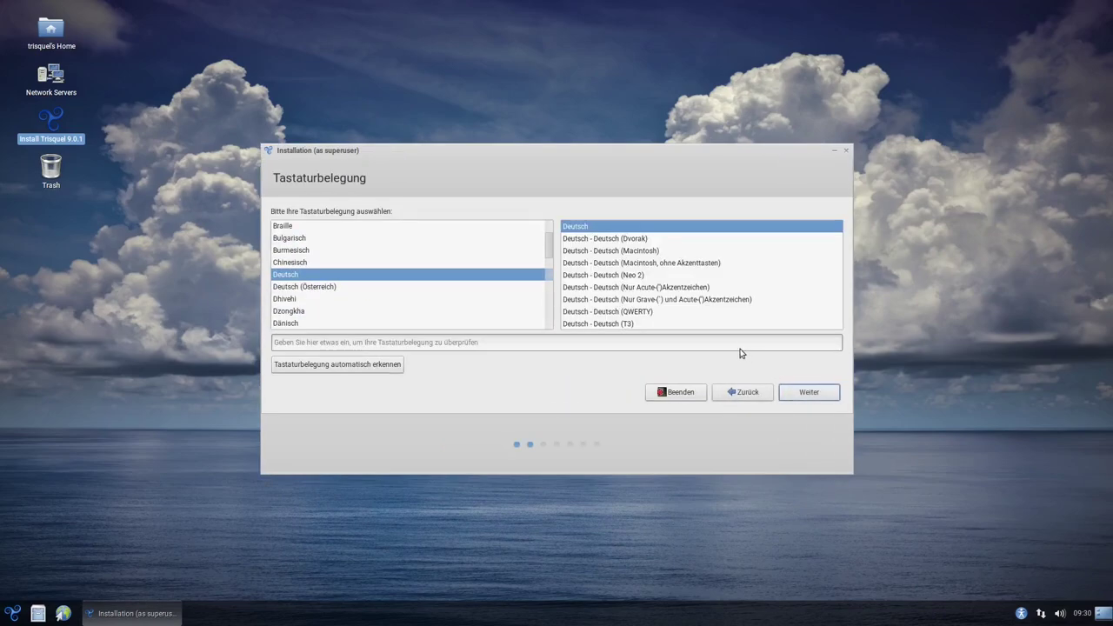
left_click(809, 392)
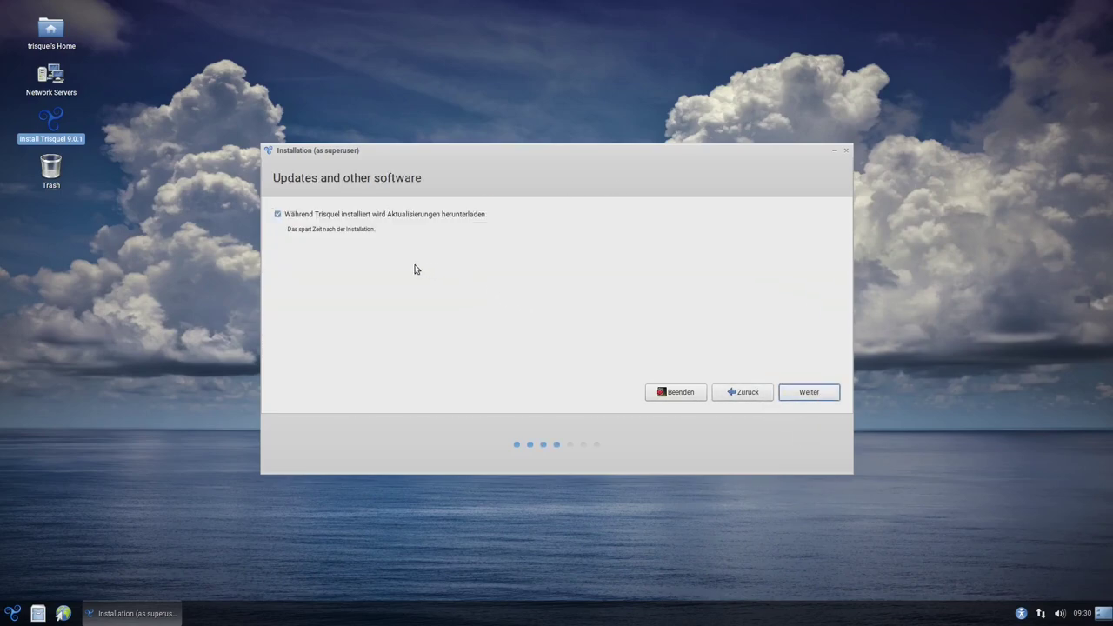
left_click(809, 392)
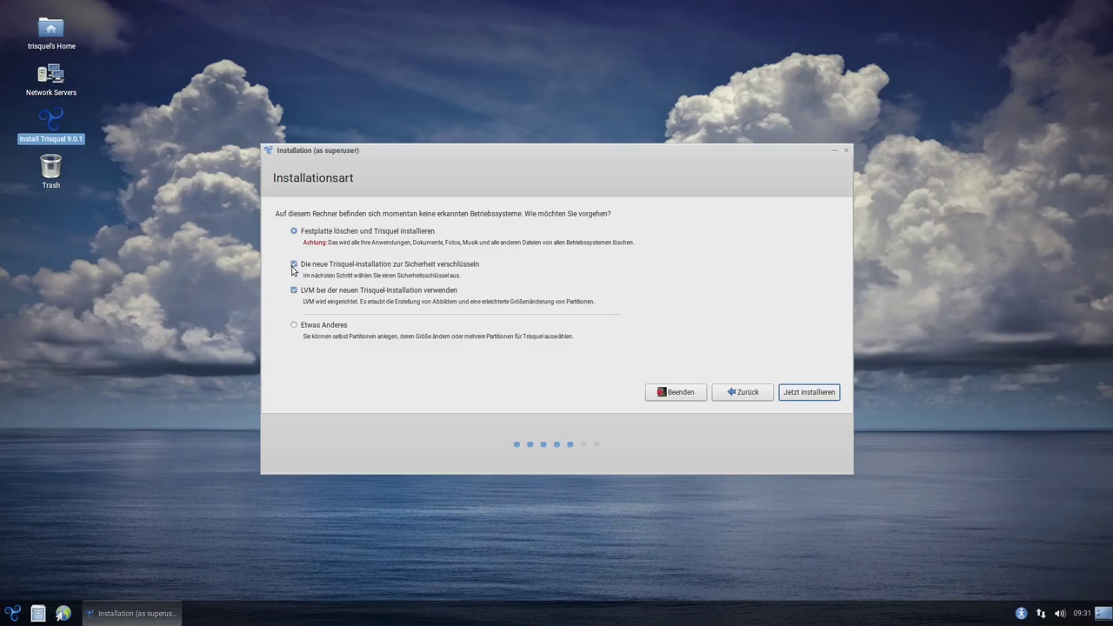
Re-enable encryption for the erase-disk install, keeping LVM ticked
left_click(294, 265)
left_click(294, 265)
Enter and confirm the encryption security key, then start the installation
left_click(808, 392)
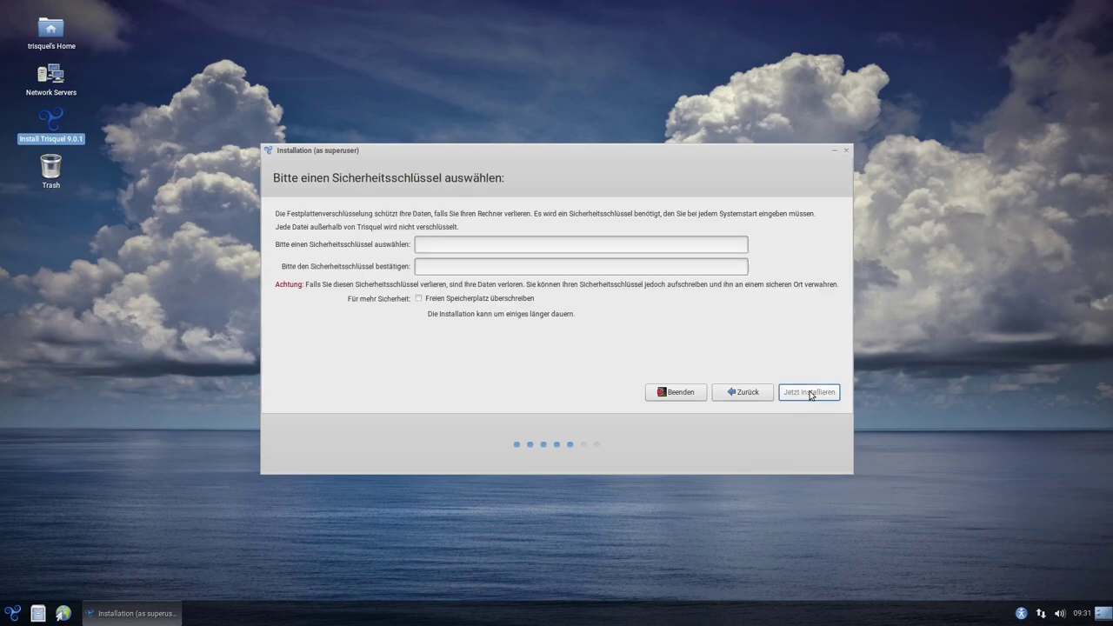
left_click(454, 243)
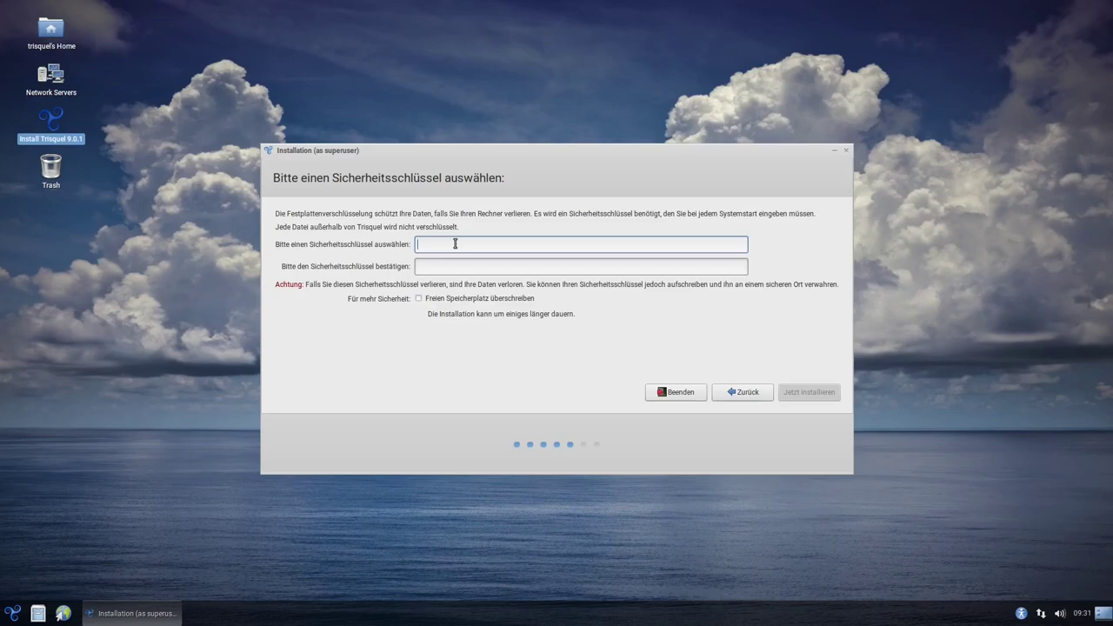
left_click(449, 266)
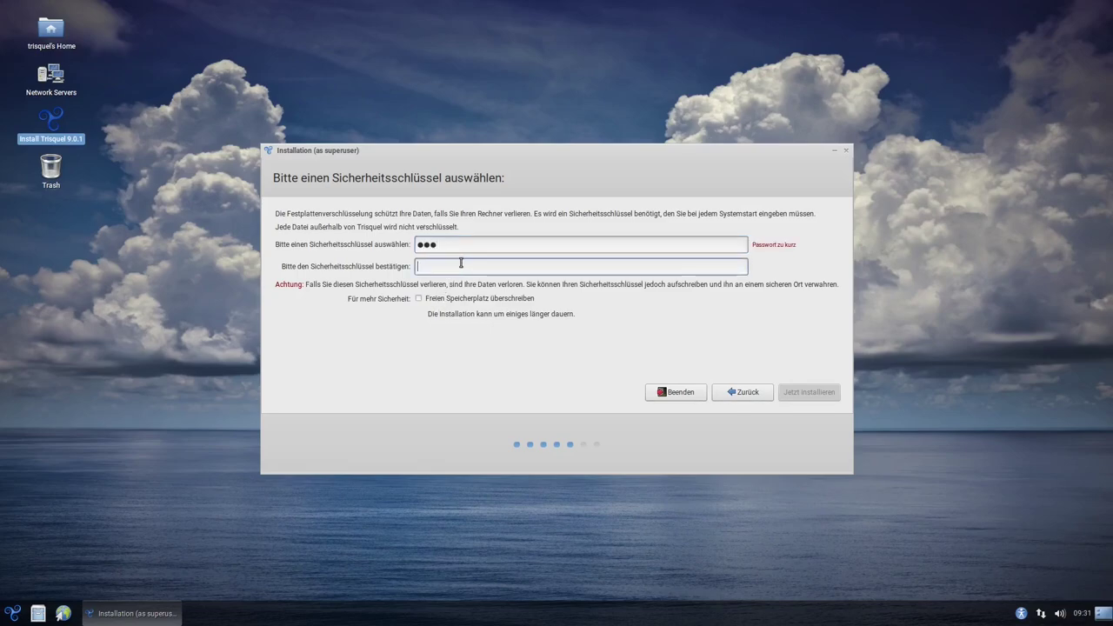
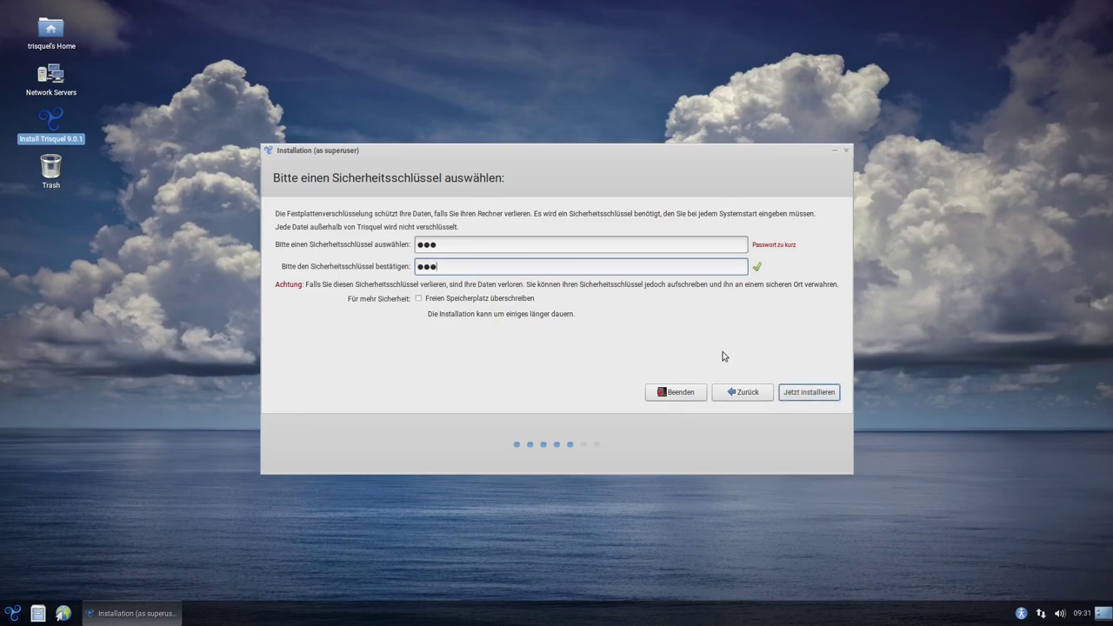
left_click(809, 394)
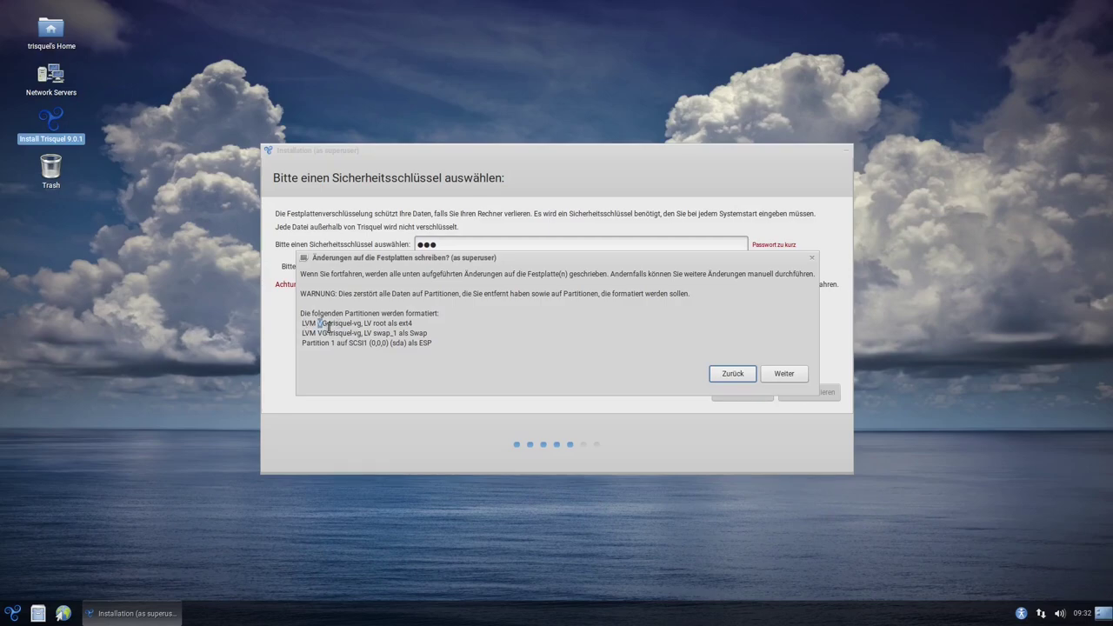
Review the partition list (LV root as ext4) and confirm writing the changes to disk
left_click_drag(320, 323, 325, 324)
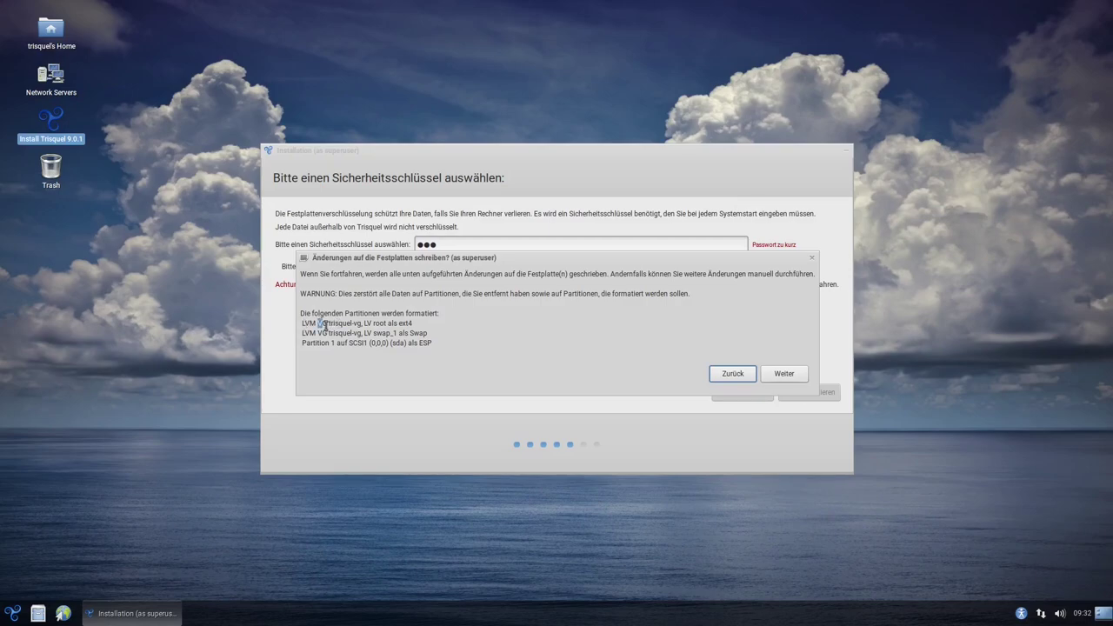
double_click(367, 322)
double_click(377, 322)
double_click(405, 324)
left_click(458, 333)
left_click(786, 377)
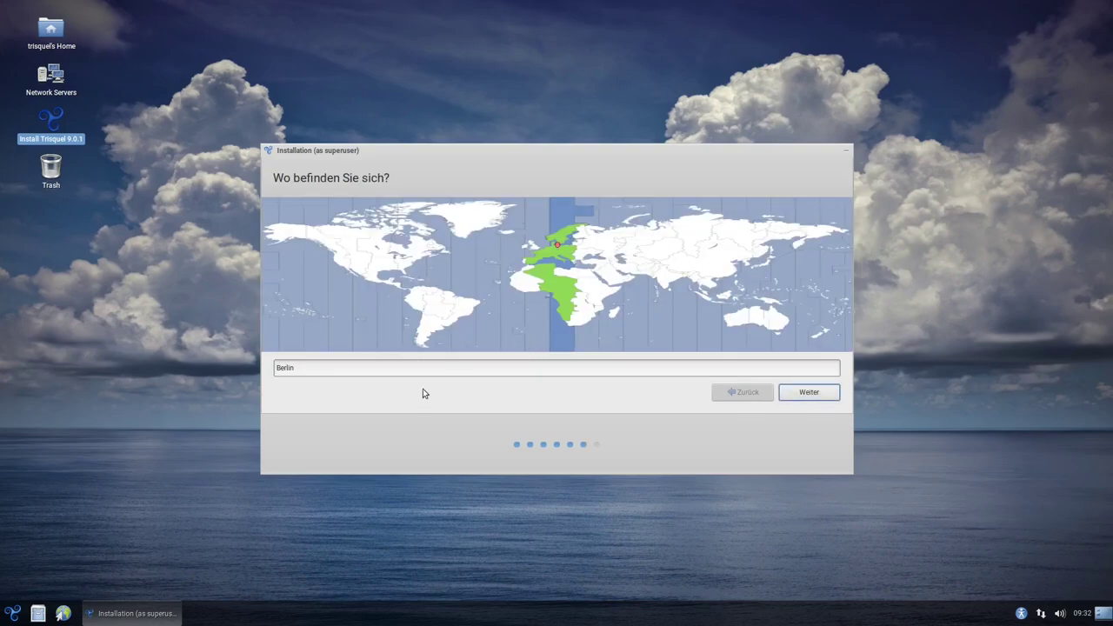
Keep the Berlin time zone, enter the user's full name and computer name trisquel-VM
left_click(809, 392)
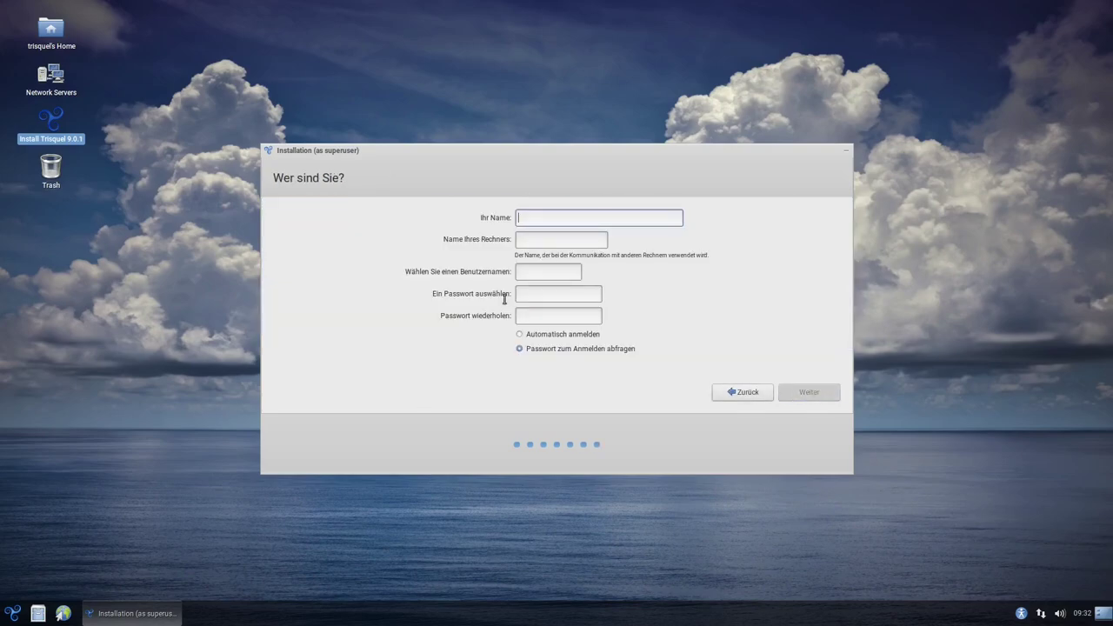
type("Ty")
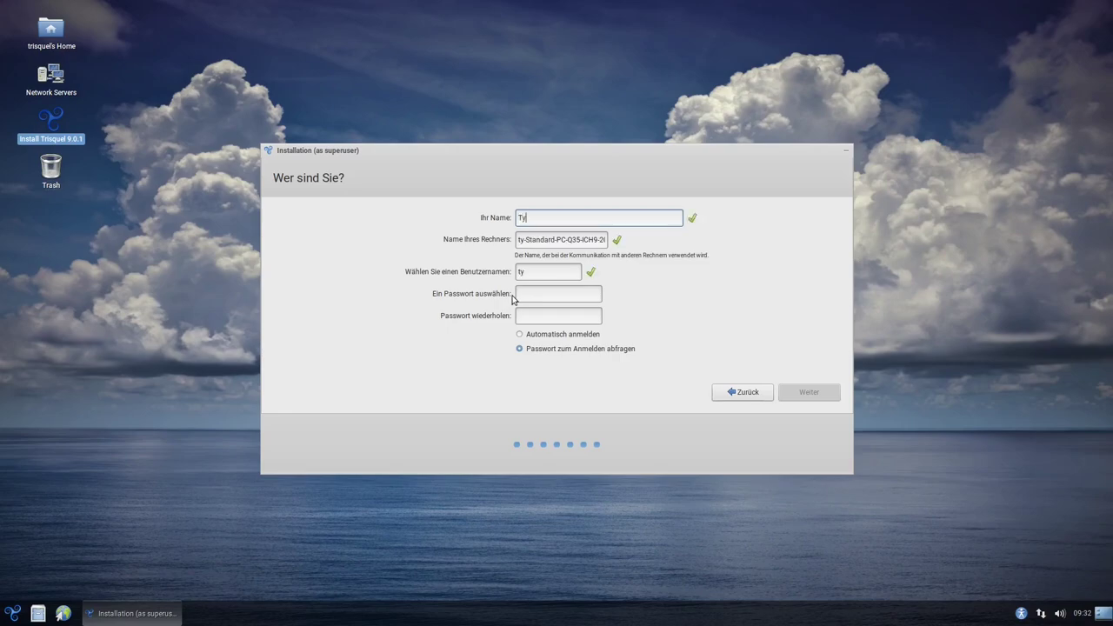
type("p")
key("Tab")
type("t")
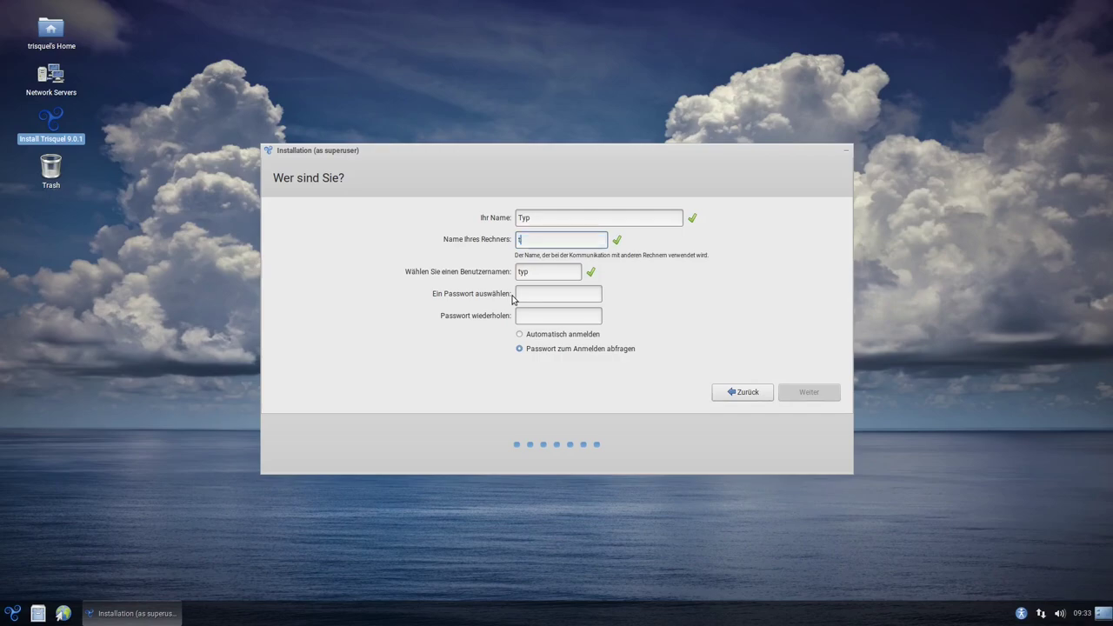
type("risquel")
key("Tab")
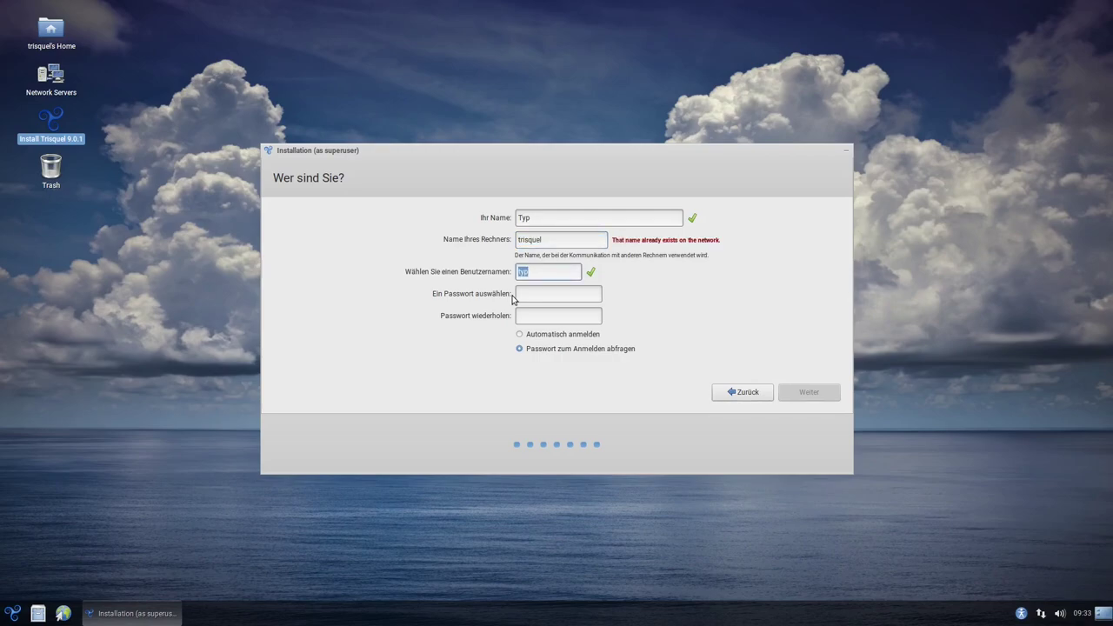
left_click(559, 241)
type("-VM")
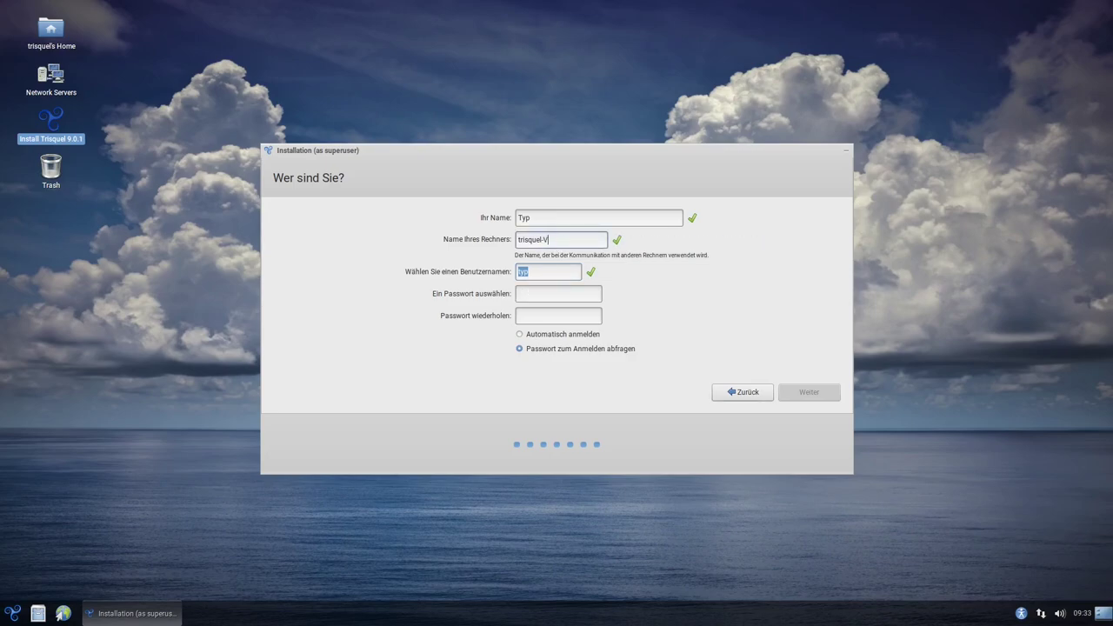
Enter and repeat the account password, then continue the installation
left_click(541, 287)
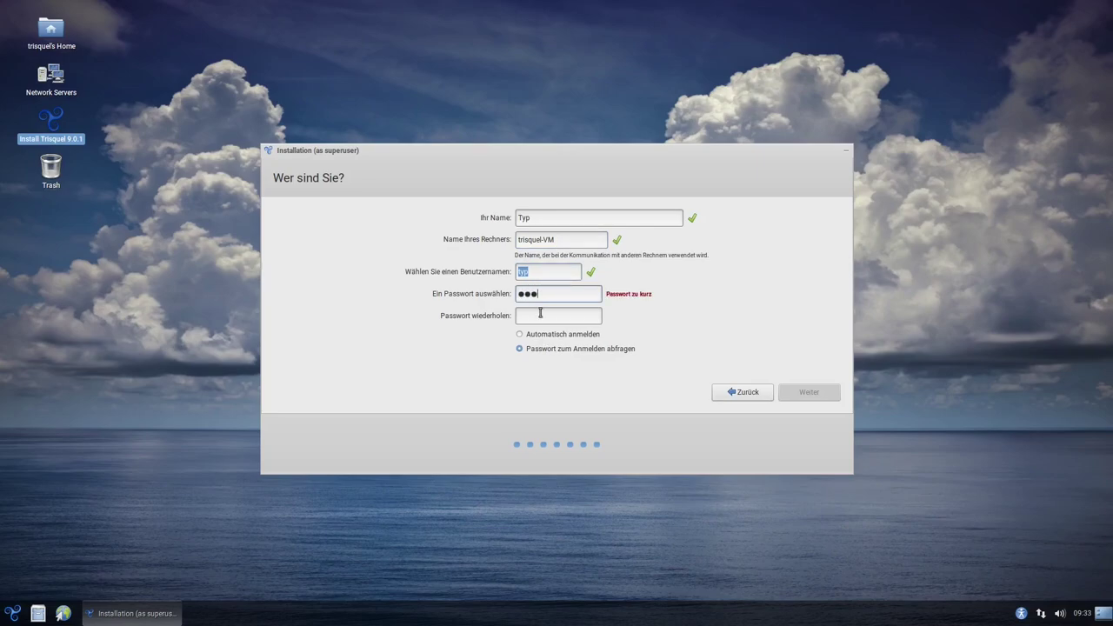
key("Tab")
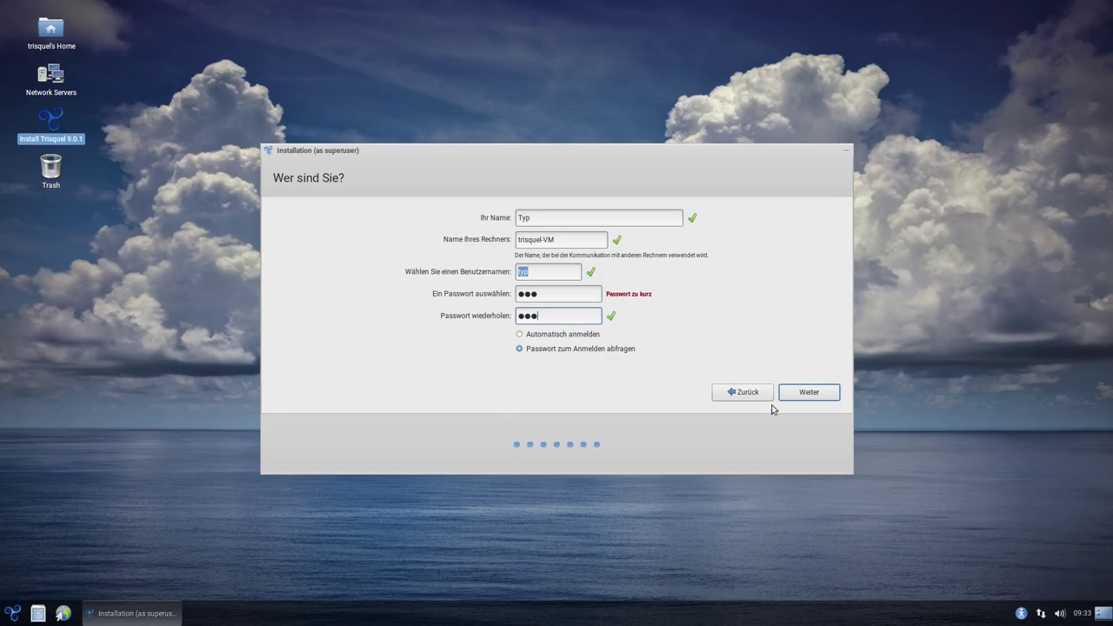
left_click(808, 394)
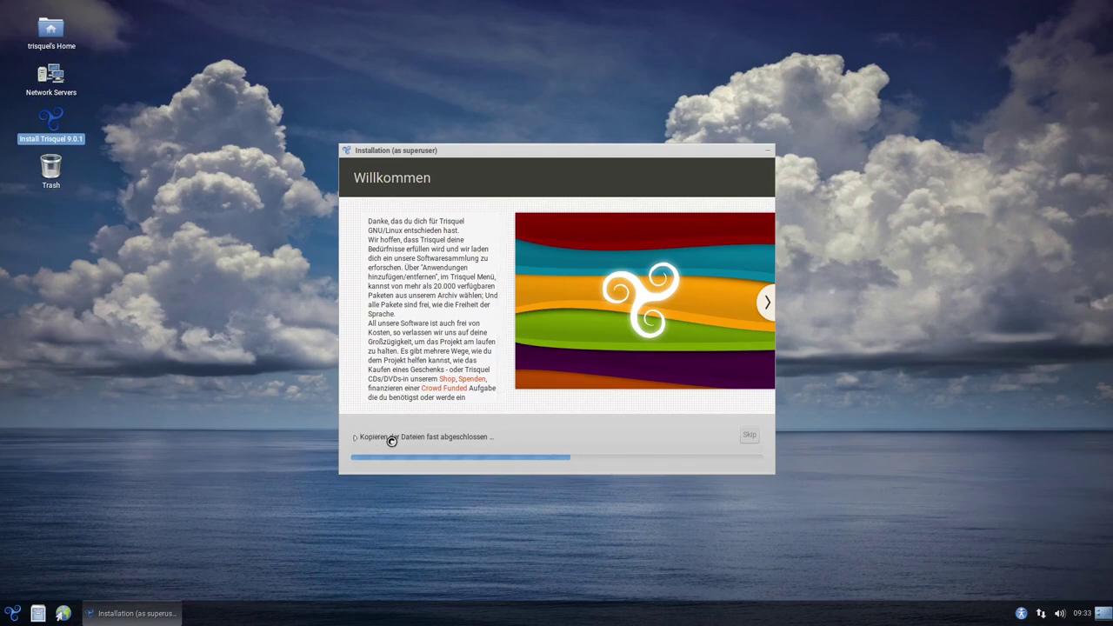
Expand and collapse the file-copy log and nudge the installer window up while it finishes
left_click(391, 441)
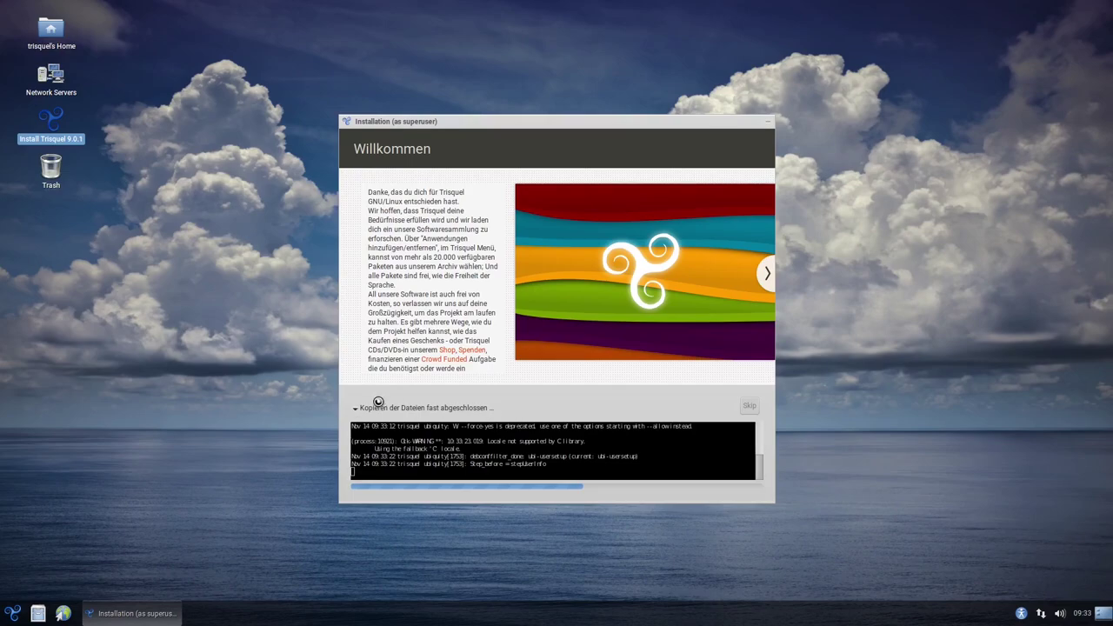
left_click(374, 402)
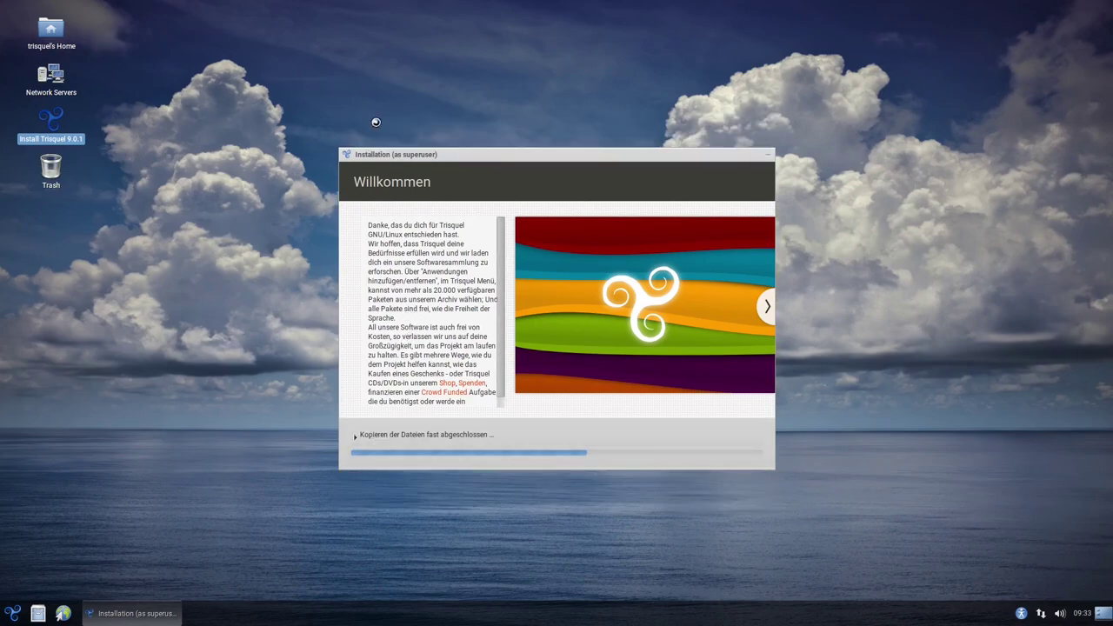
left_click_drag(583, 153, 585, 115)
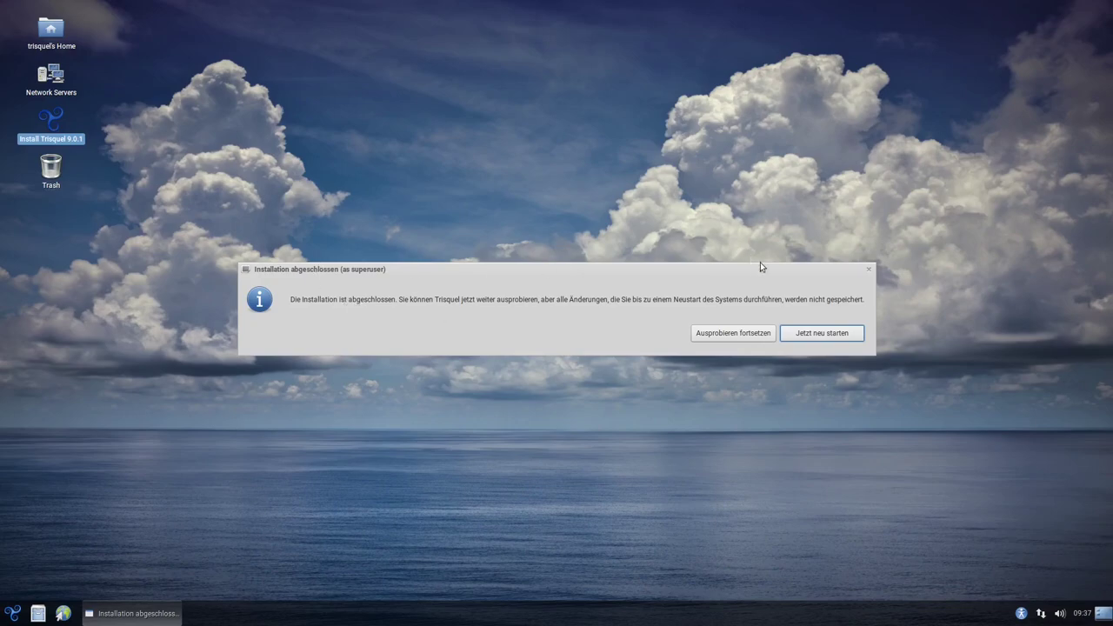
Restart into the installed Trisquel system and log in with the user's password
left_click(817, 335)
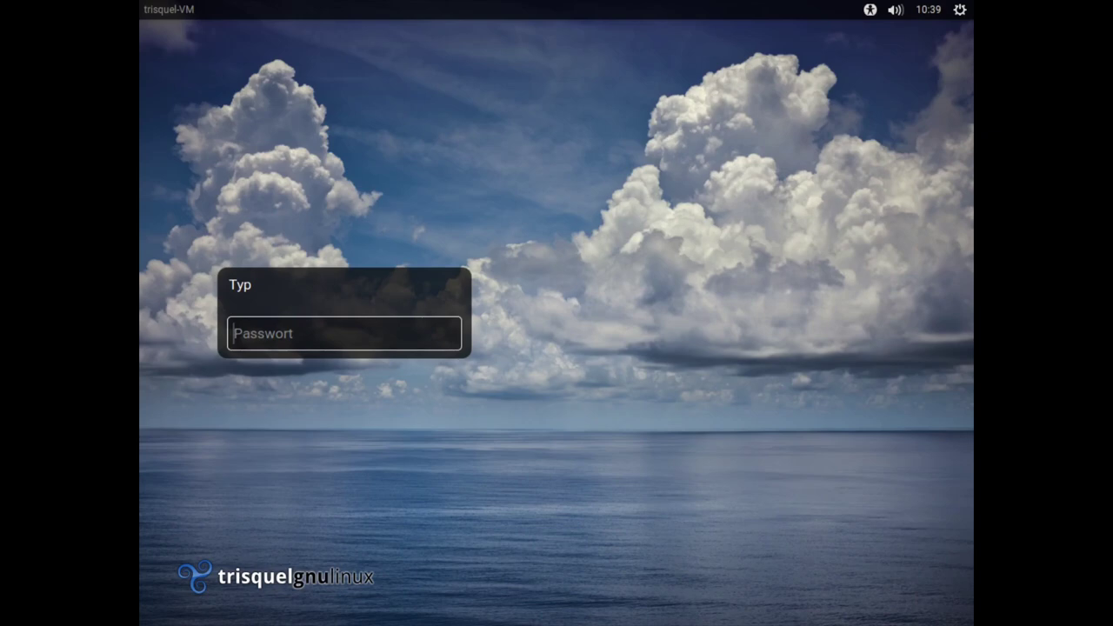
type("••••")
key("Return")
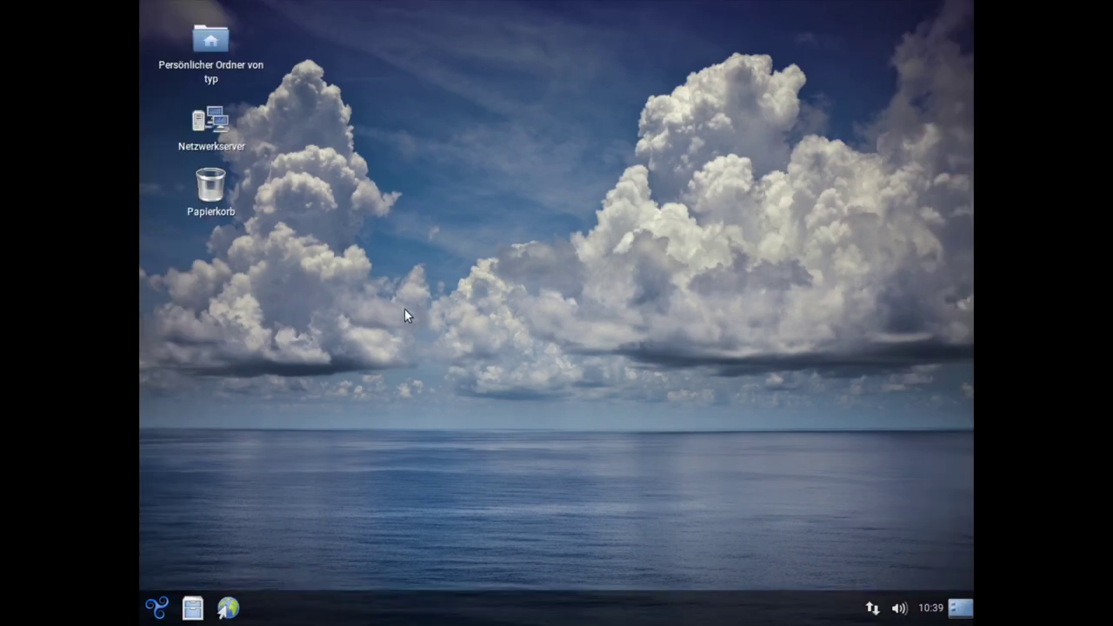
Open the Trisquel application menu to reach System > Einstellungen > Geräte
left_click(157, 614)
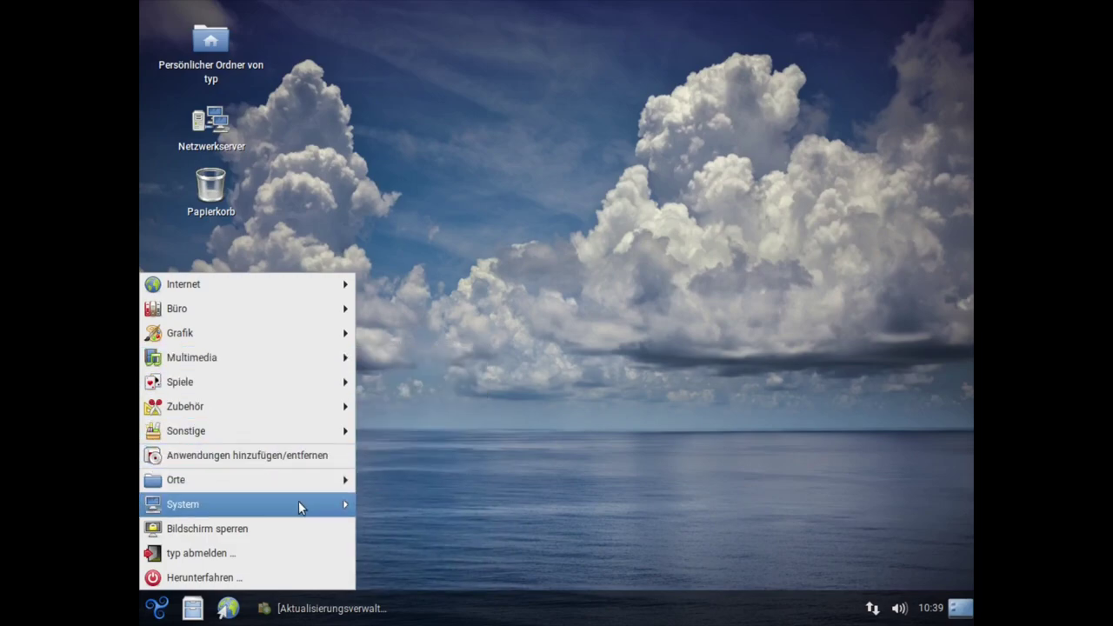
Open the Bildschirm display settings and apply a 1920×1080 resolution
mouse_move(321, 505)
mouse_move(430, 485)
mouse_move(556, 493)
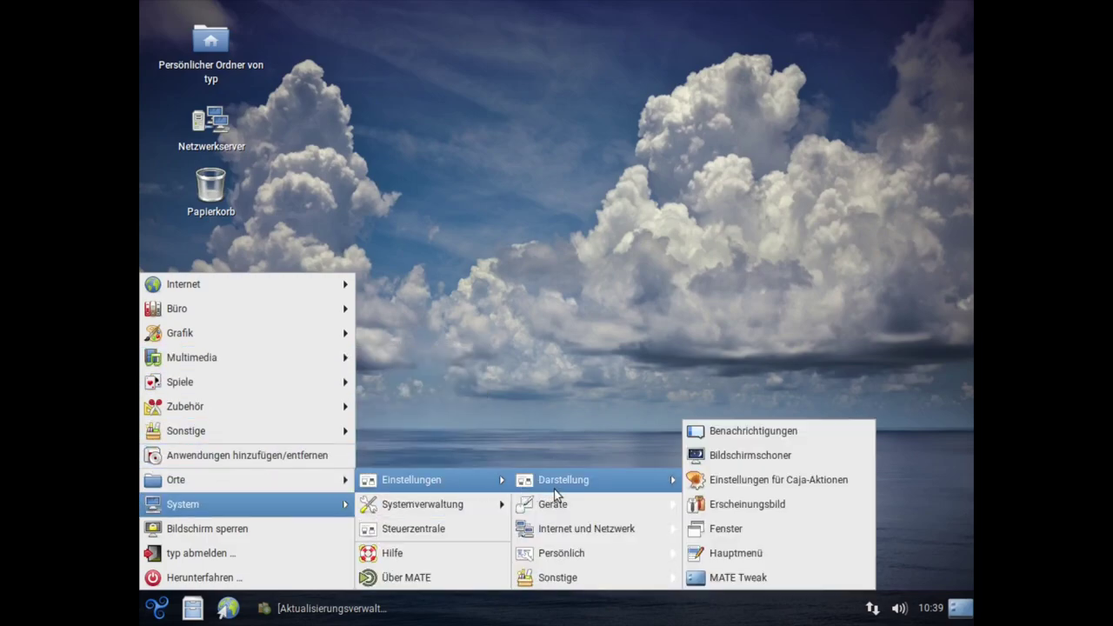
mouse_move(653, 495)
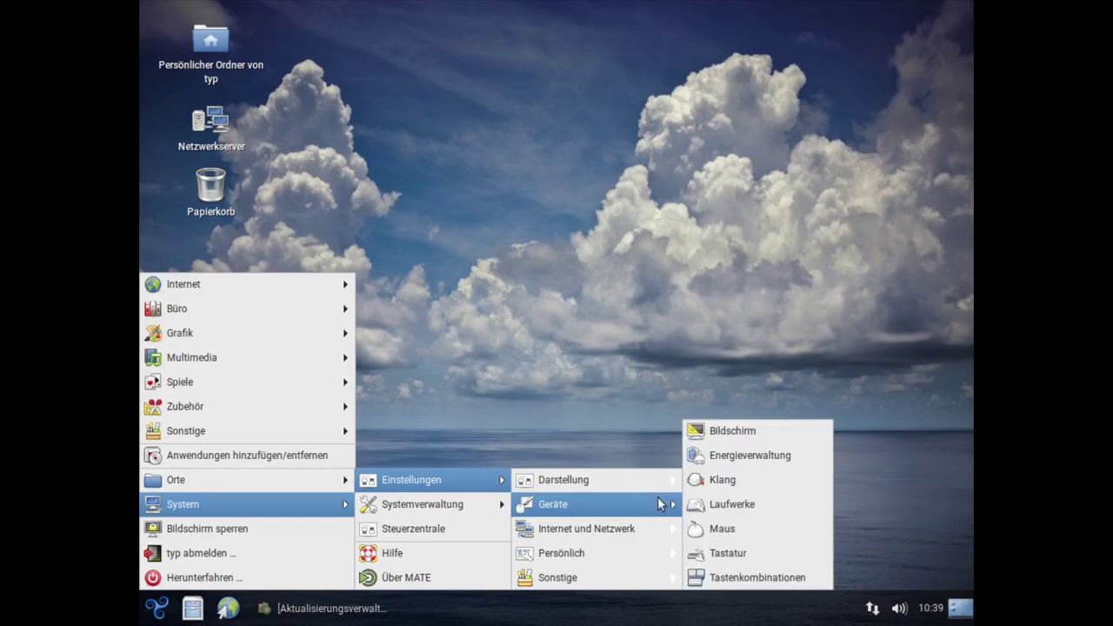
left_click(728, 432)
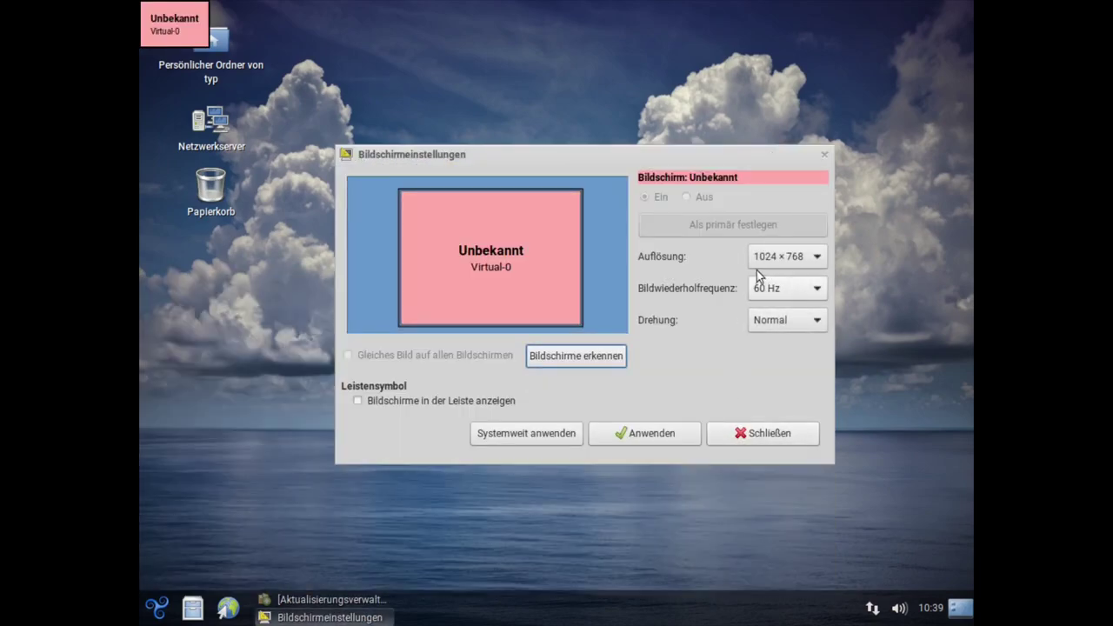
left_click(760, 265)
left_click(779, 43)
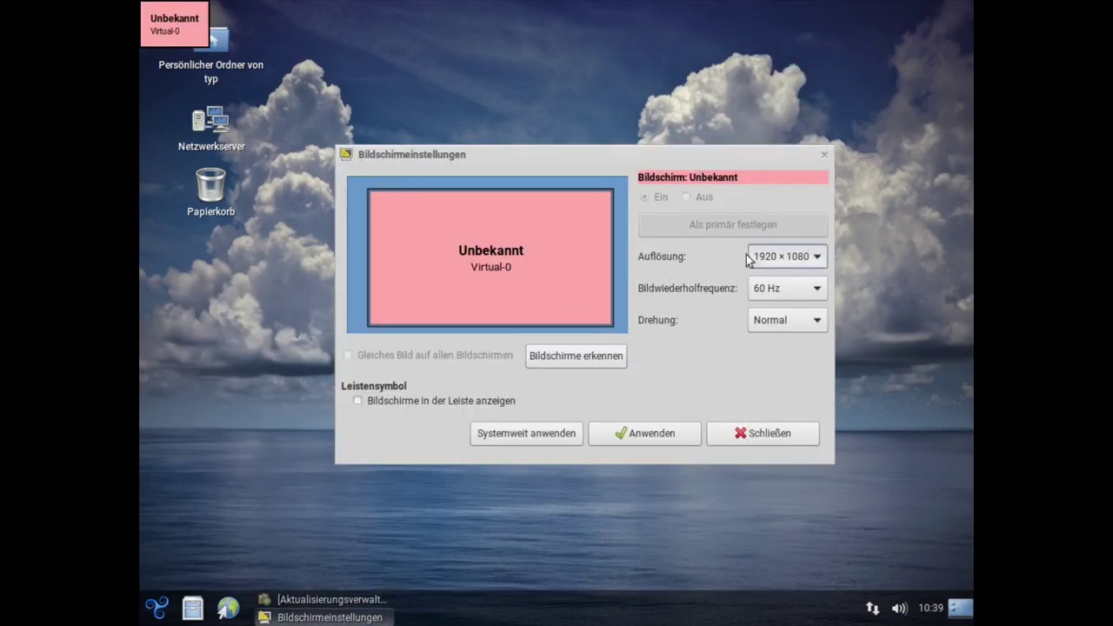
left_click(613, 437)
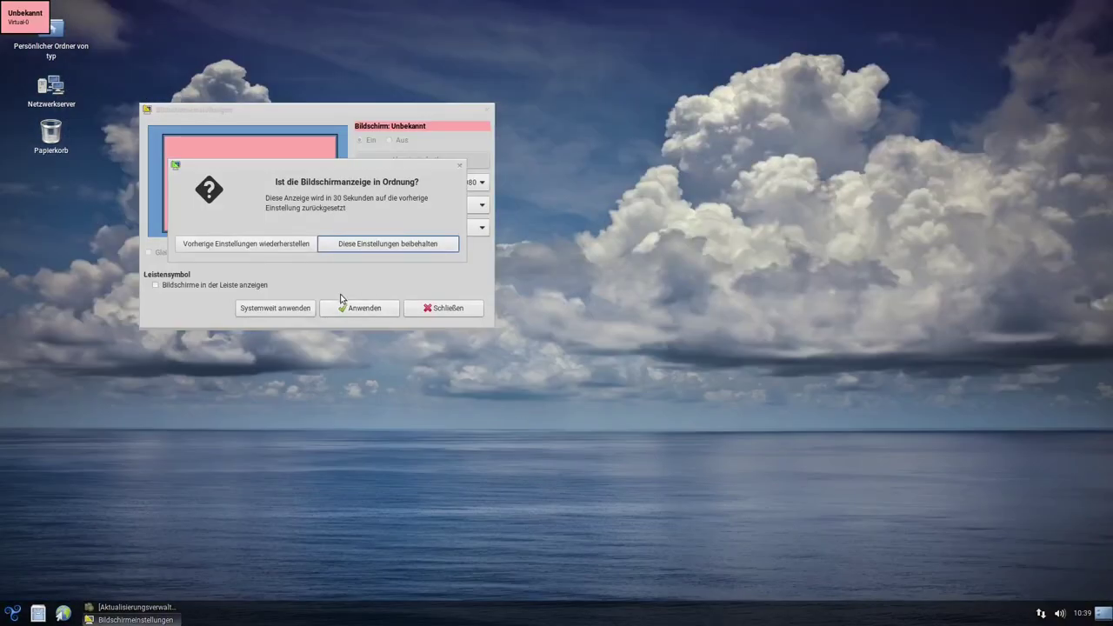
Keep 1920×1080, save it system-wide with the admin password, and close display settings
left_click(367, 252)
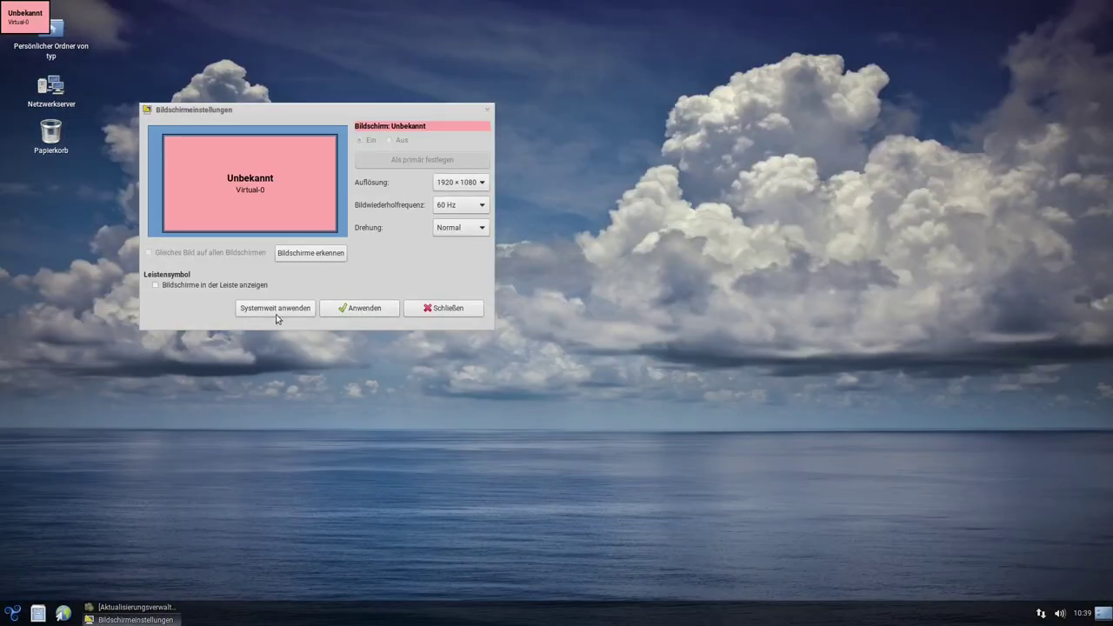
left_click(282, 309)
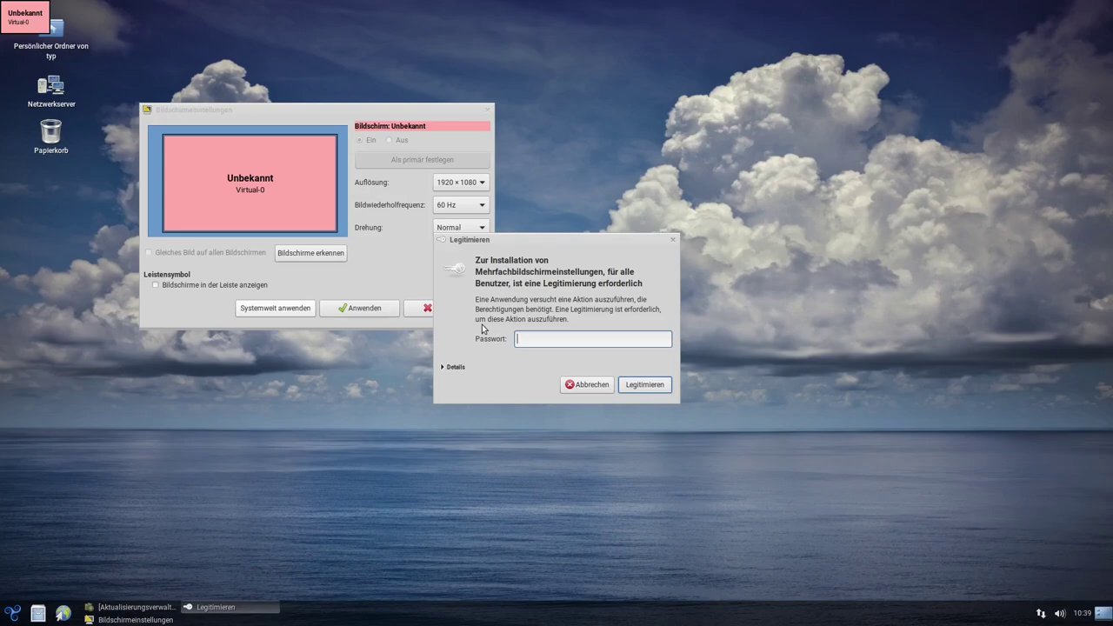
left_click(648, 385)
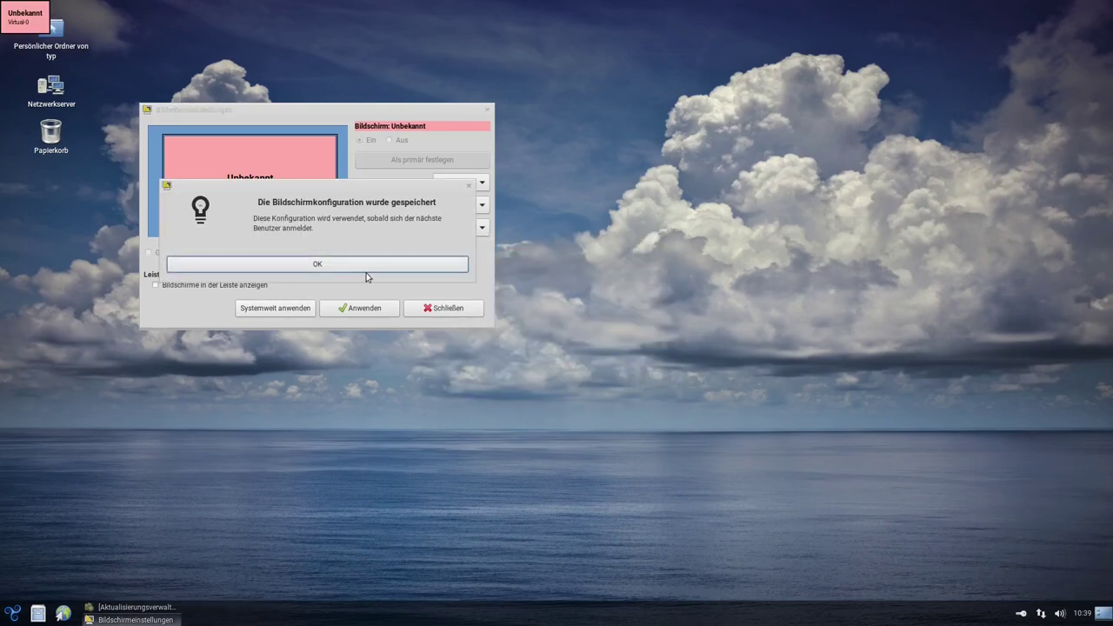
left_click(366, 269)
left_click(352, 310)
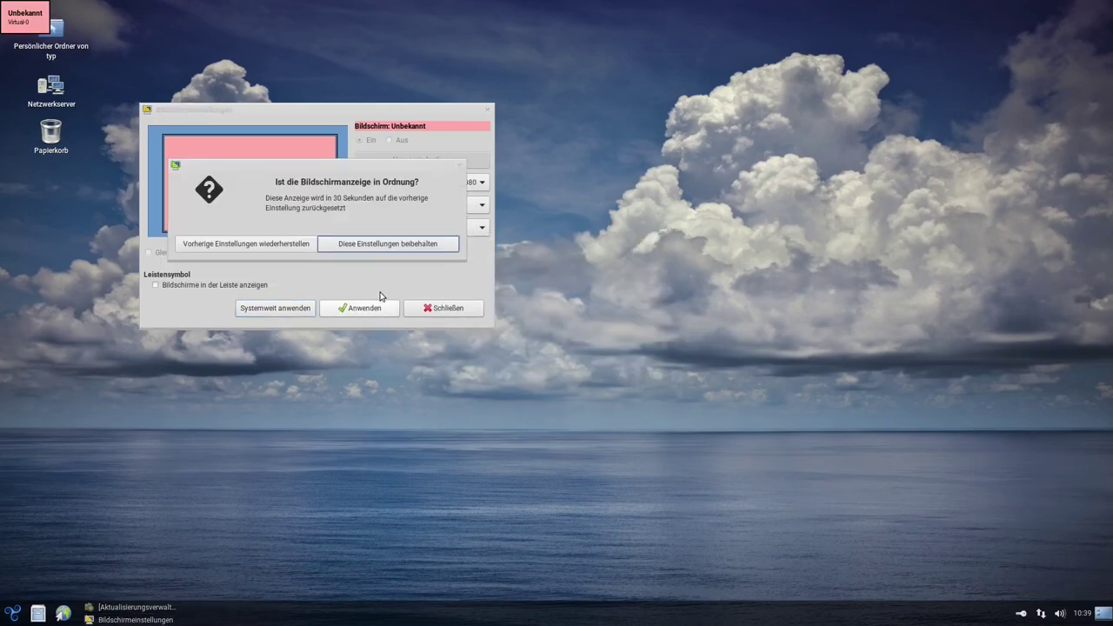
left_click(376, 244)
left_click(435, 309)
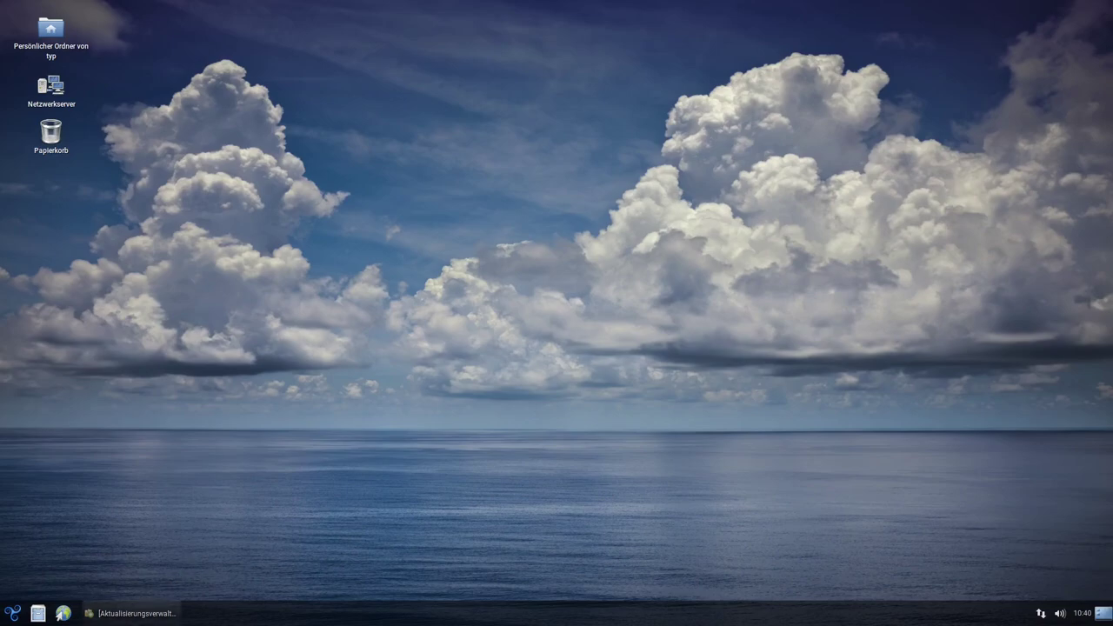
Restore the Aktualisierungsverwaltung window from the taskbar, centre it, and close it
left_click(134, 614)
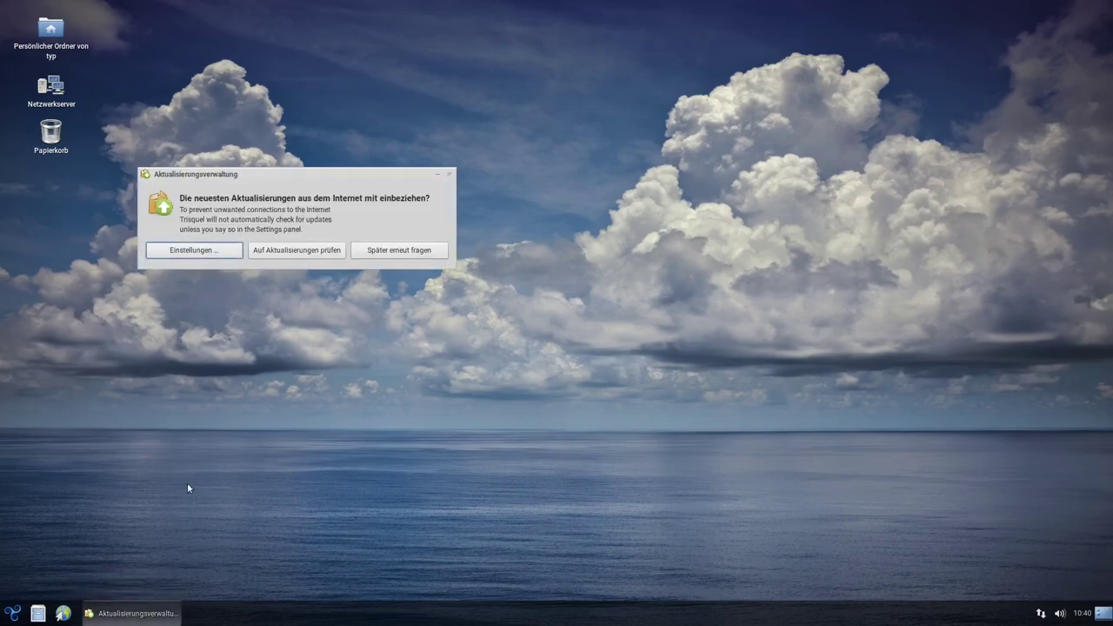
left_click_drag(308, 182, 554, 223)
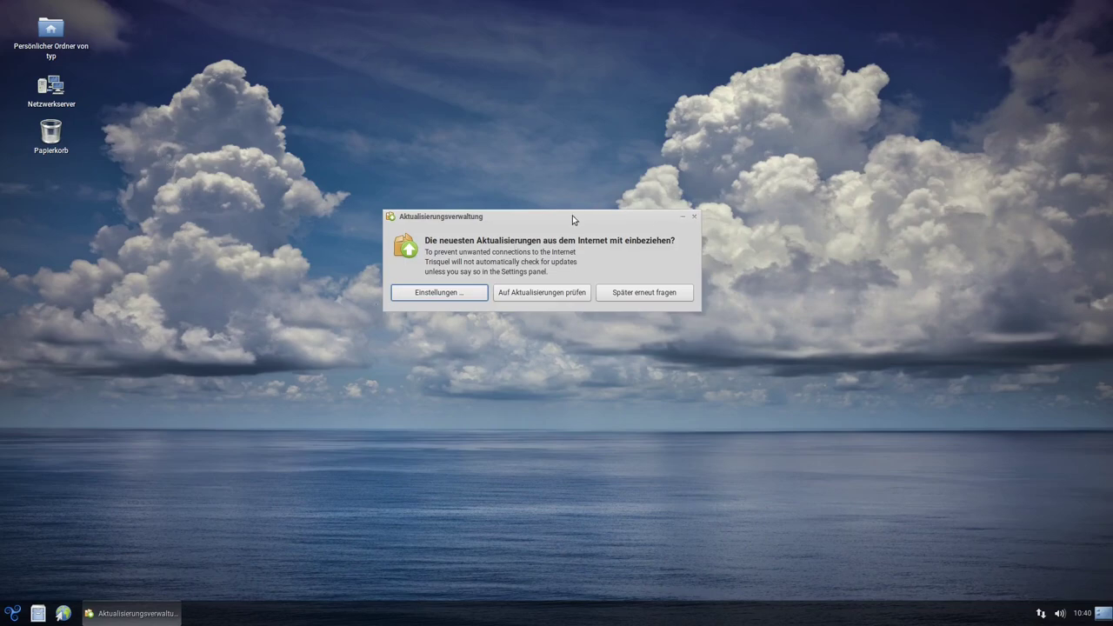
left_click_drag(572, 215, 539, 236)
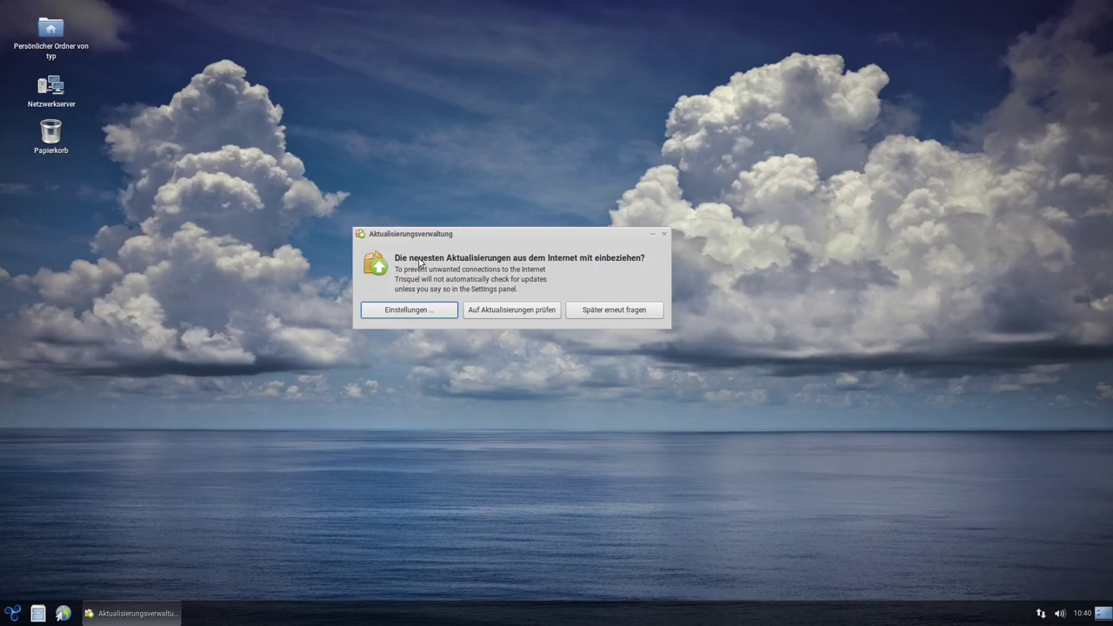
left_click(666, 234)
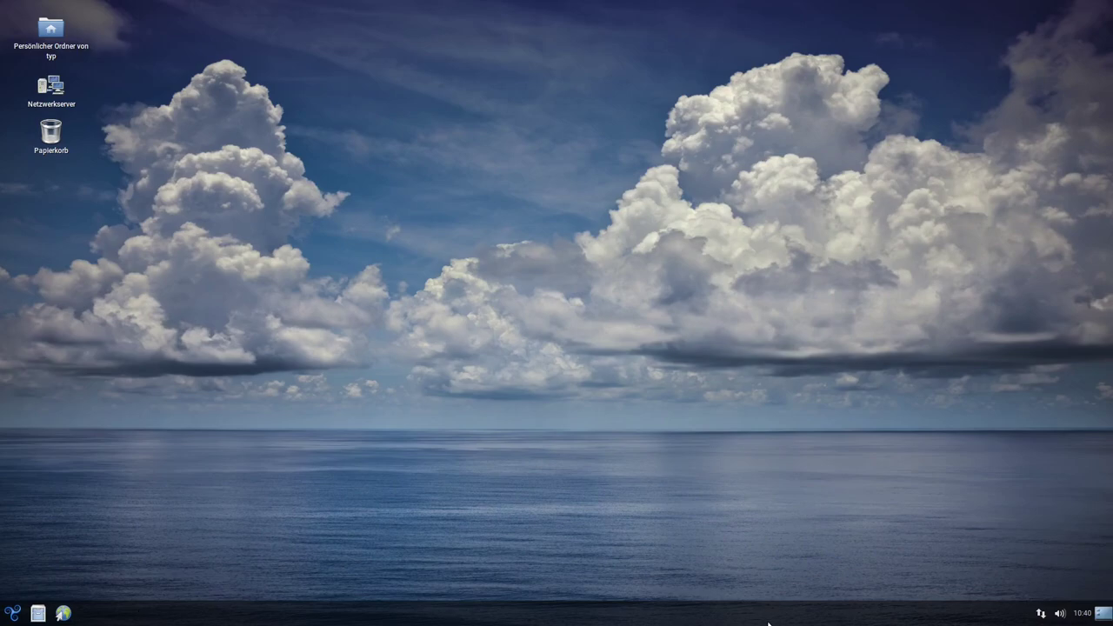
Open the panel's Eigenschaften dialog from its context menu
right_click(458, 619)
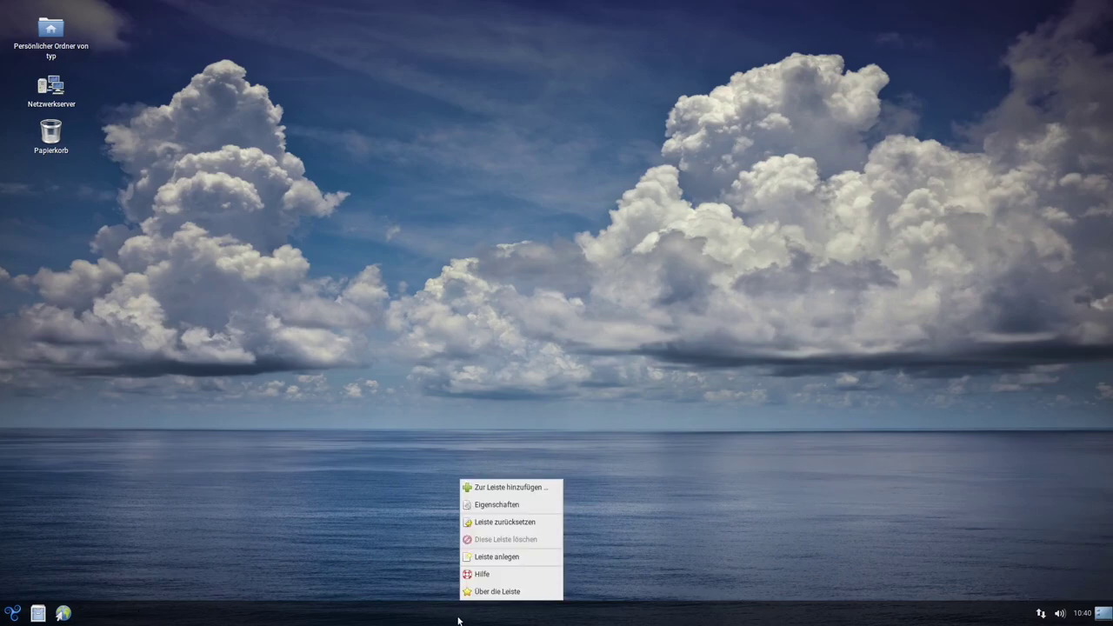
left_click(439, 622)
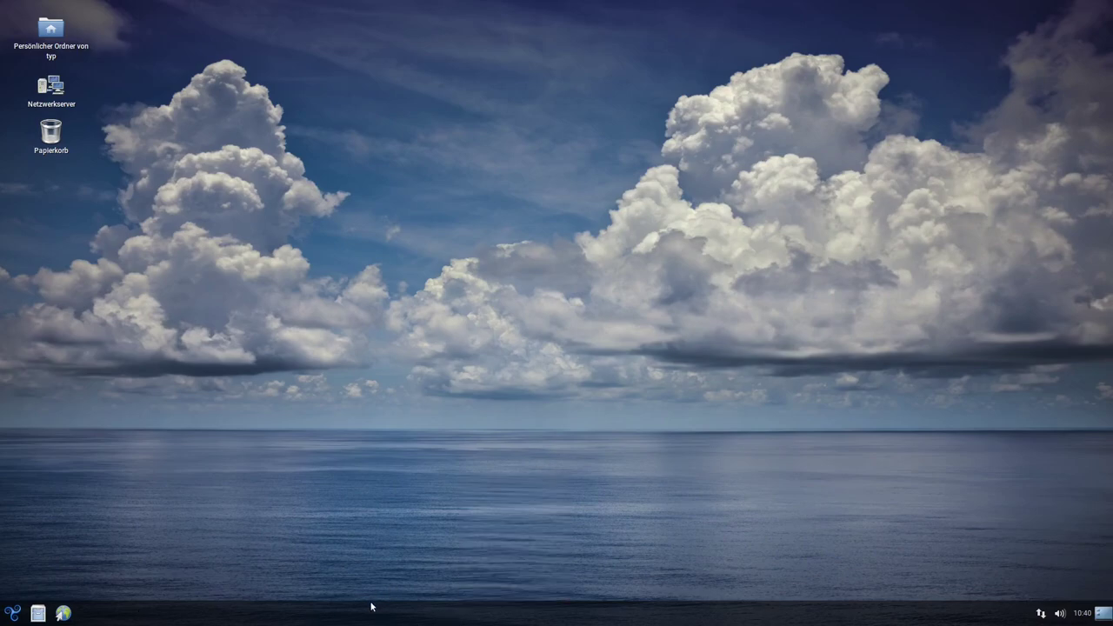
right_click(380, 615)
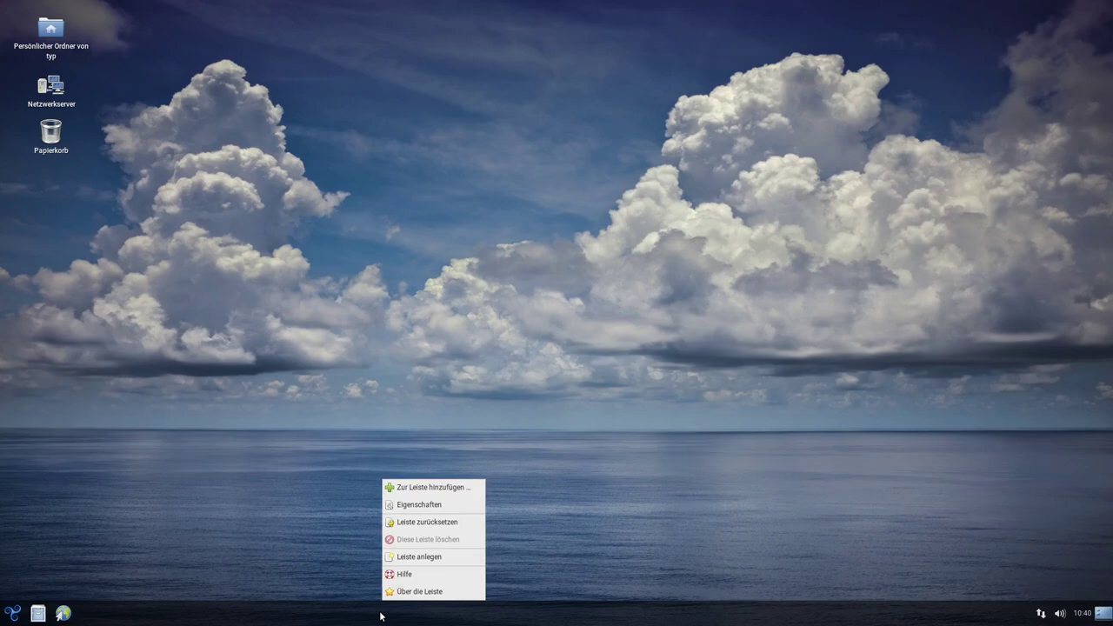
left_click(428, 505)
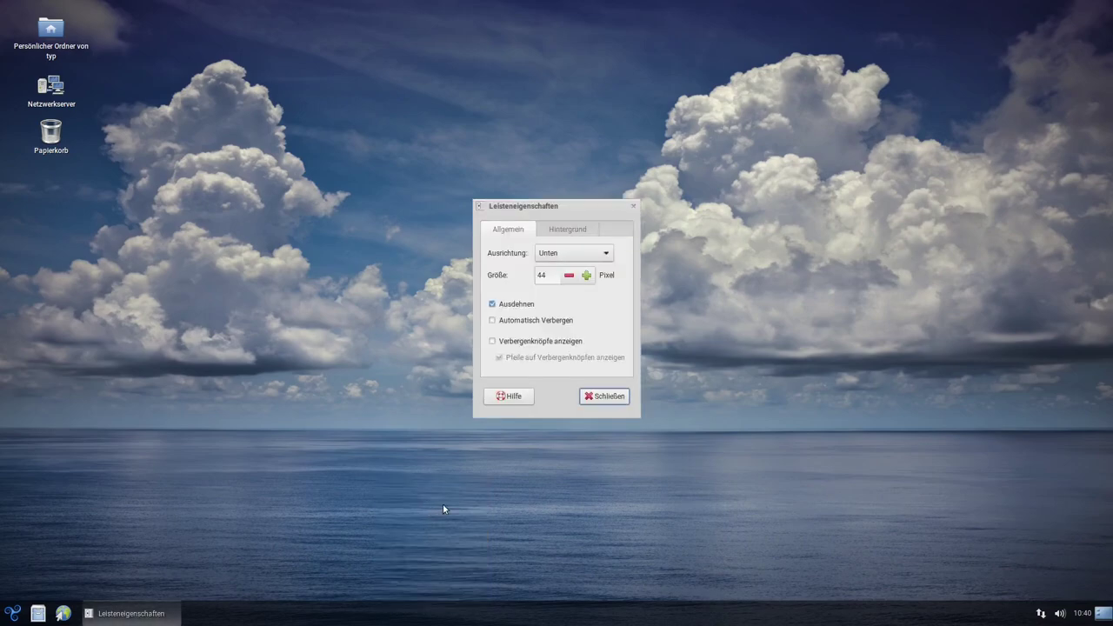
right_click(505, 597)
left_click(590, 316)
Try moving the panel to the left, then the top screen edge
left_click(567, 253)
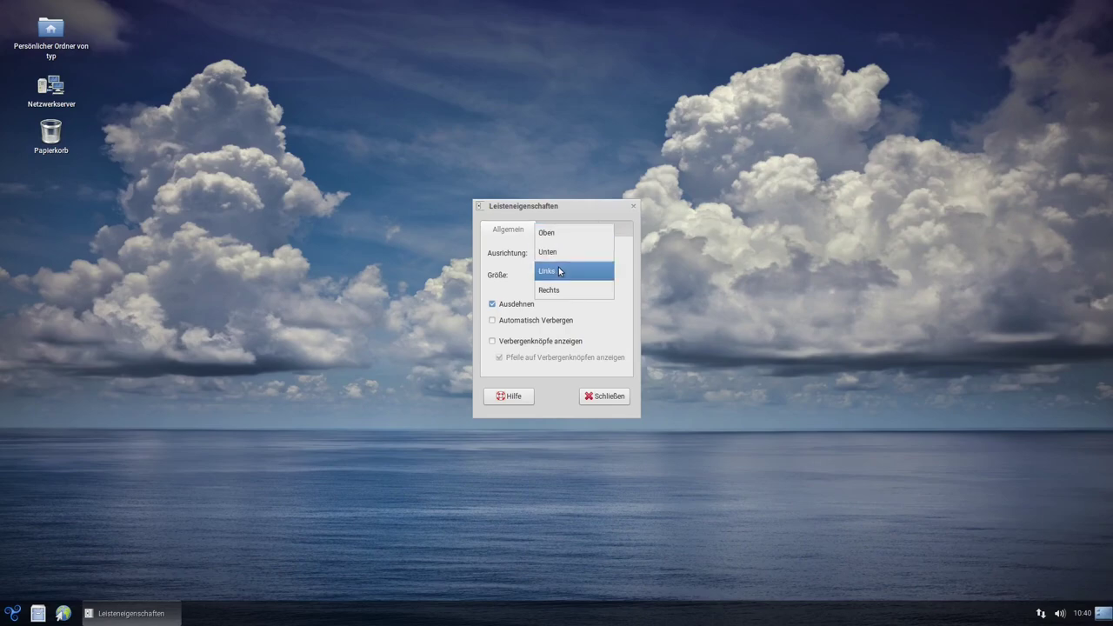
left_click(553, 271)
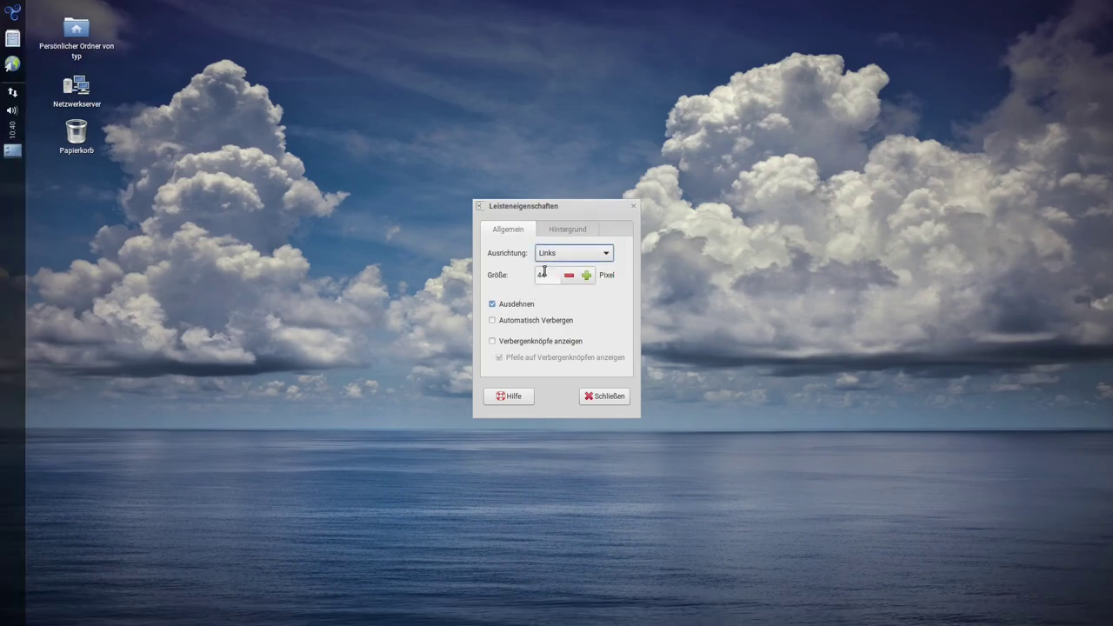
left_click(567, 253)
left_click(563, 218)
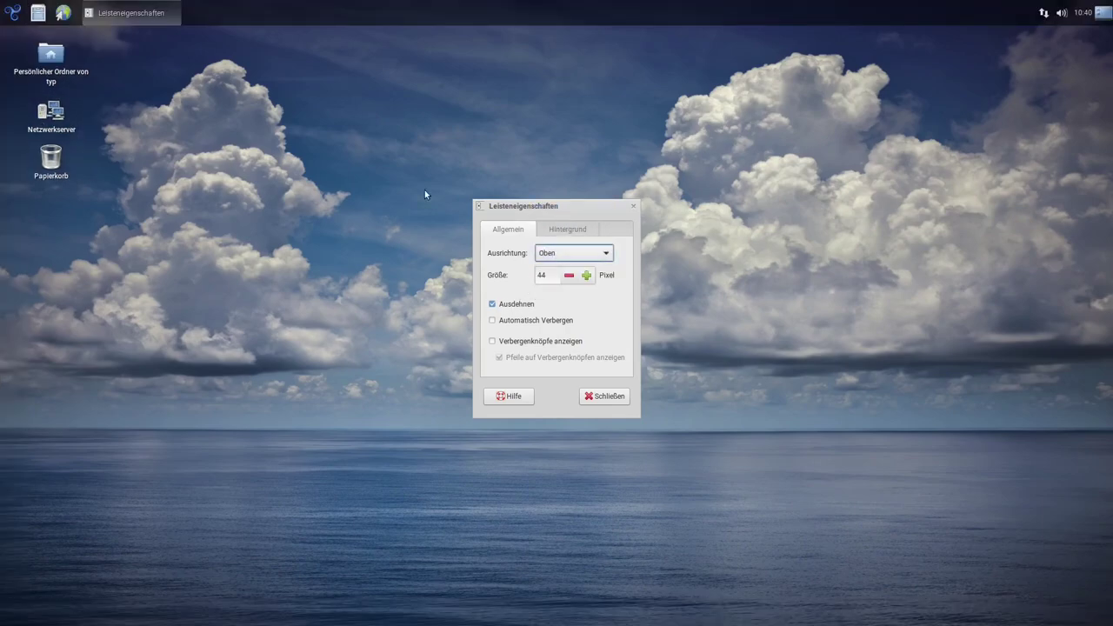
left_click(13, 13)
left_click(13, 13)
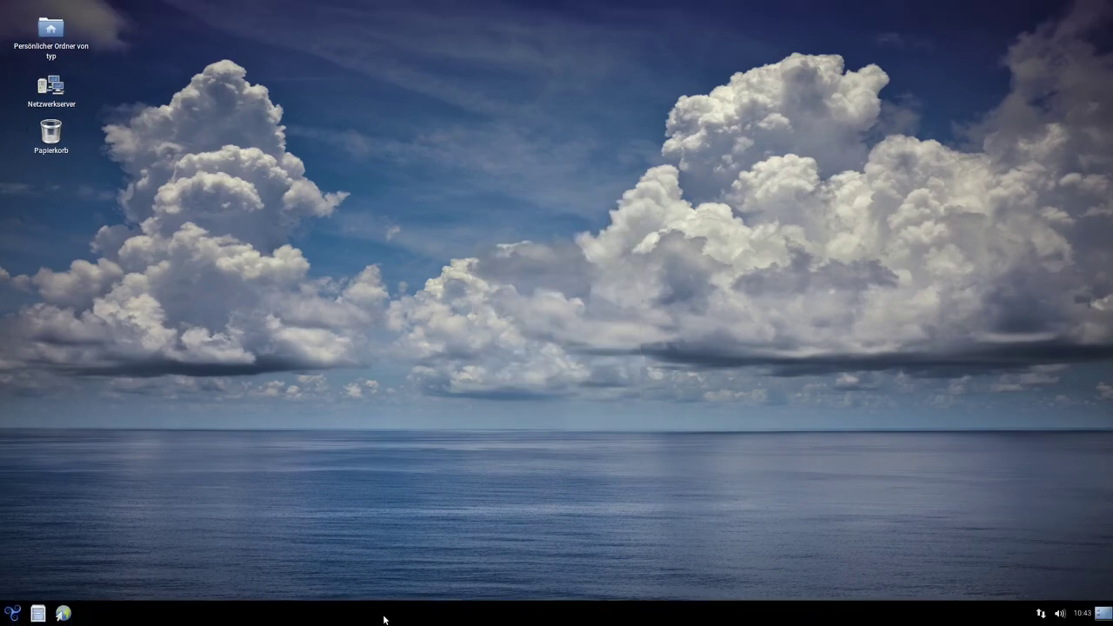
Lower the panel background opacity to about 25.5 and close the panel properties
right_click(389, 618)
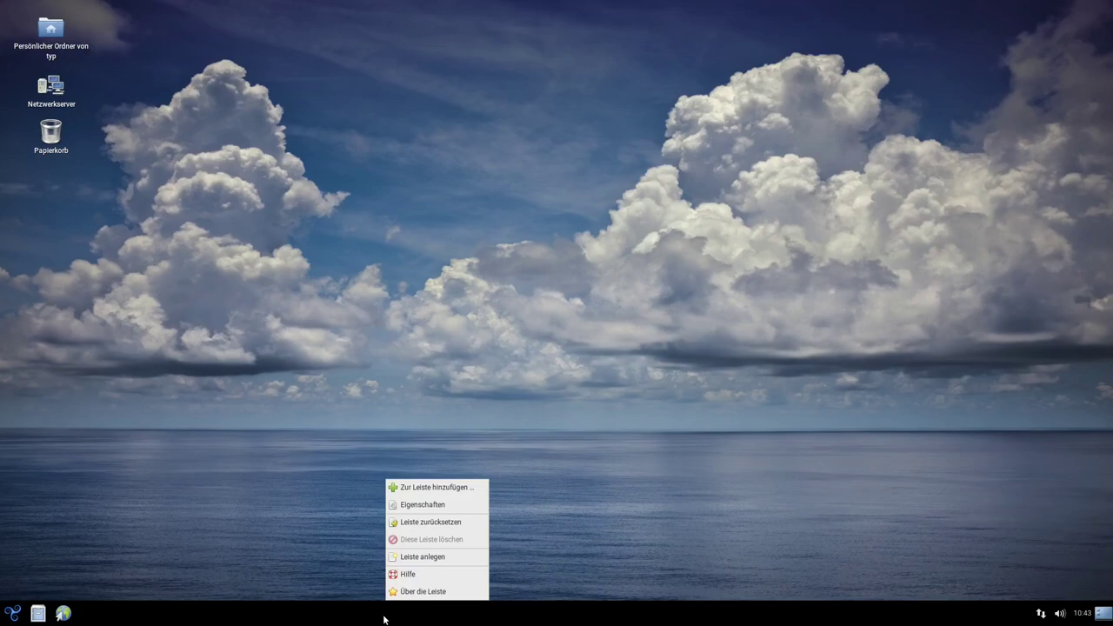
left_click(415, 508)
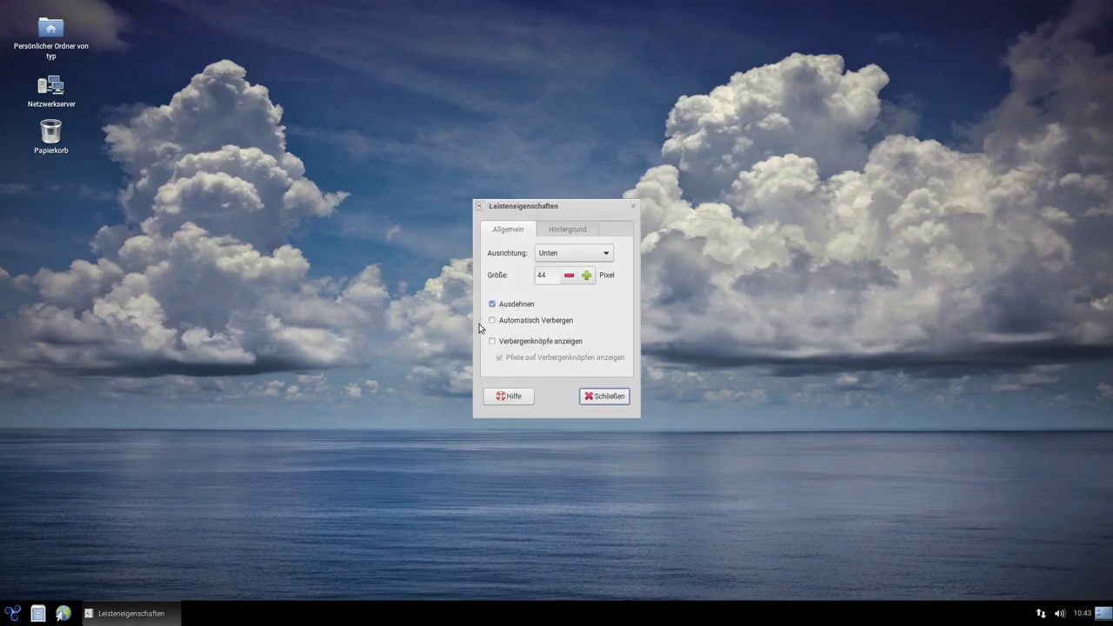
left_click(567, 231)
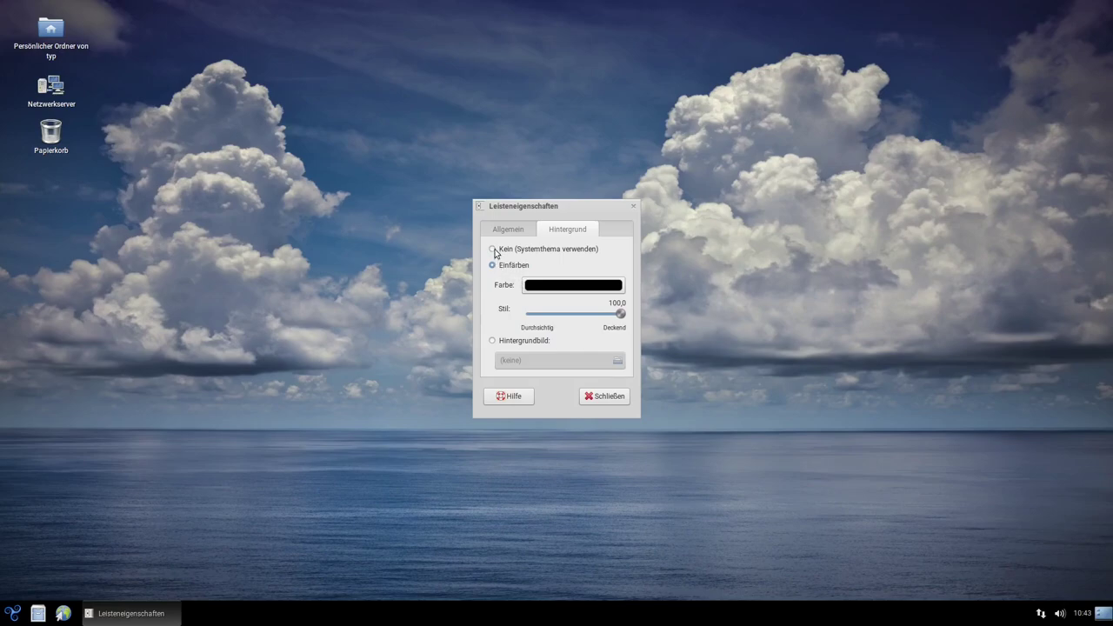
left_click_drag(620, 316, 575, 315)
left_click(607, 398)
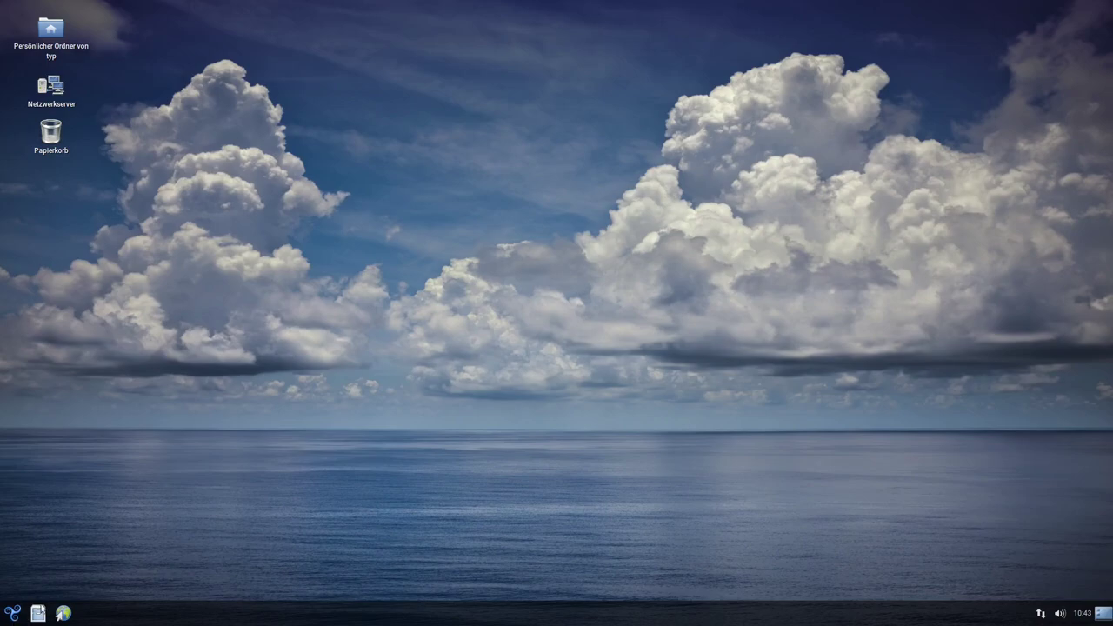
left_click(12, 613)
Launch Abrowser Web Browser from the Internet menu and shift its window slightly left
mouse_move(66, 391)
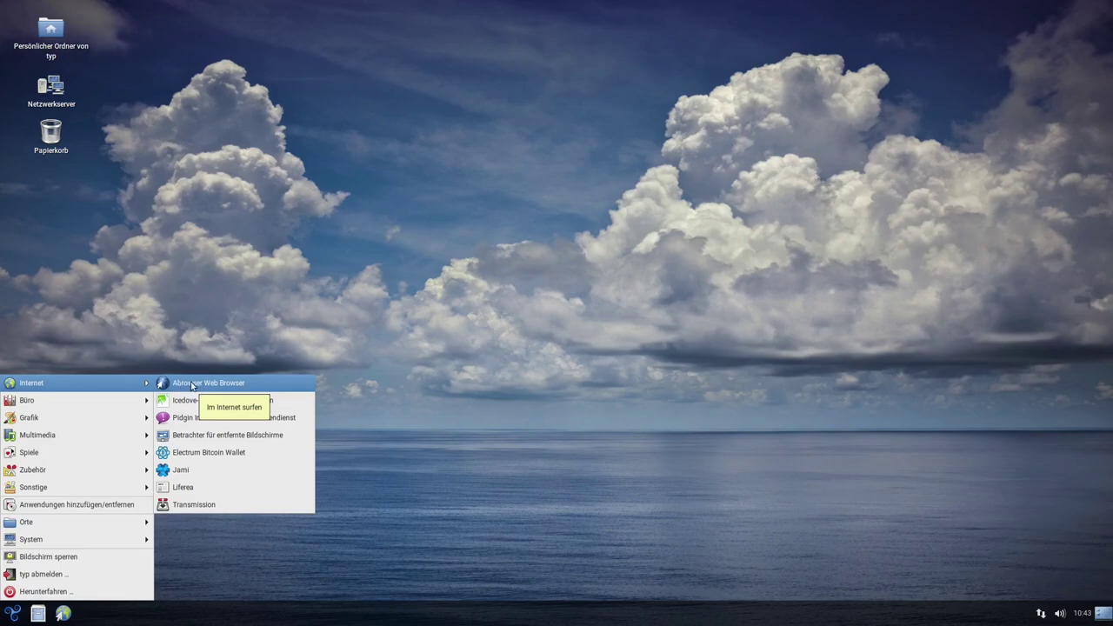
left_click(185, 385)
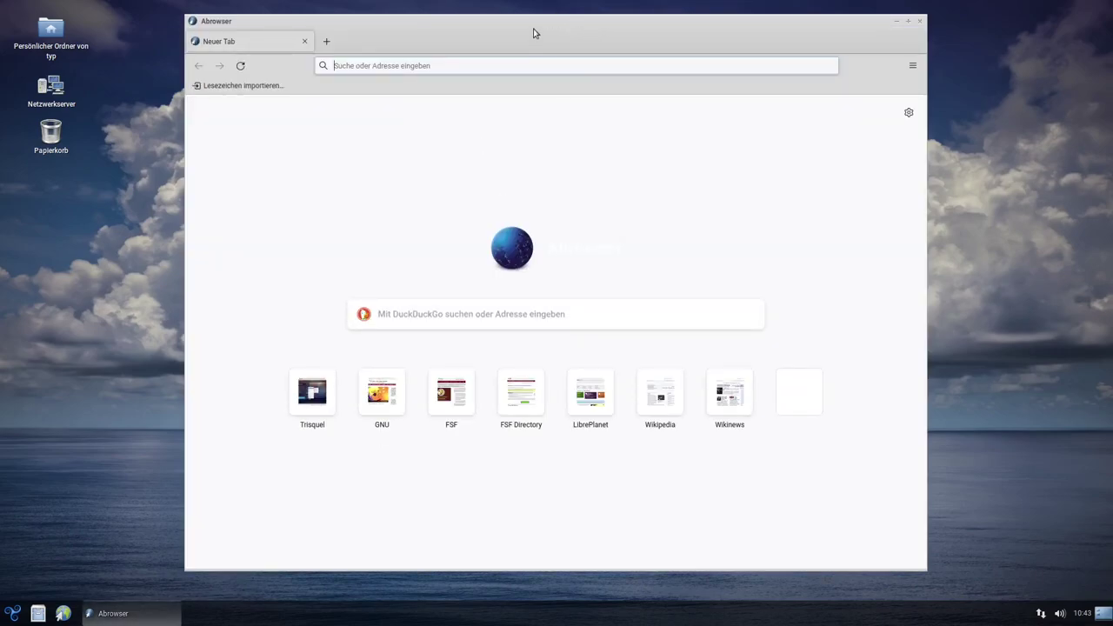
left_click_drag(531, 29, 494, 34)
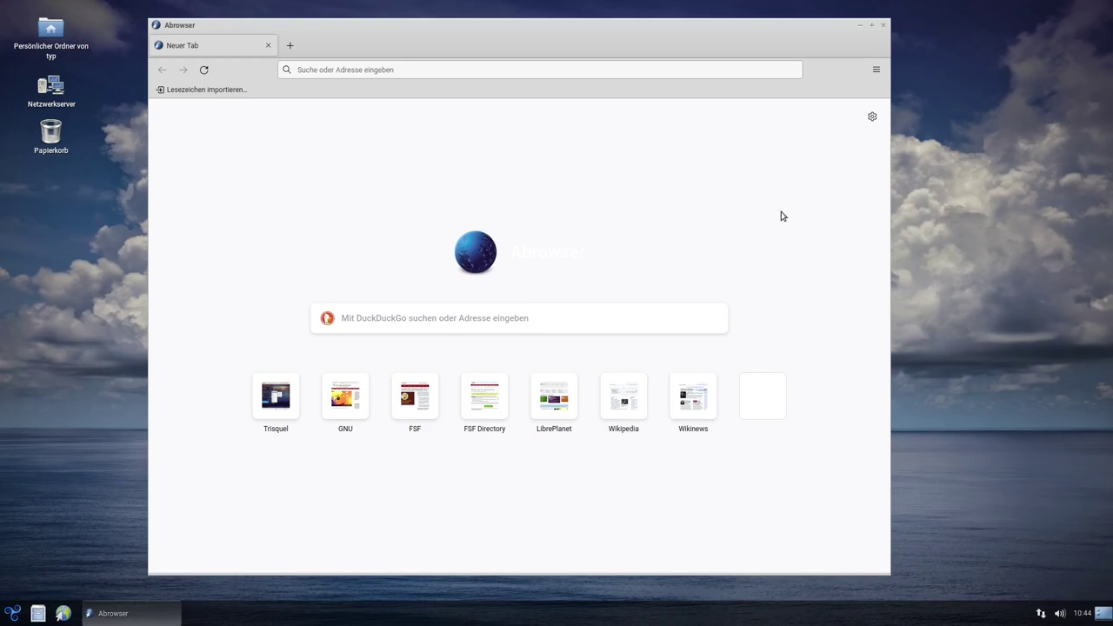
Check the Abrowser version (93.0, 64-bit) under Hilfe > Über Abrowser, then close it
left_click(875, 71)
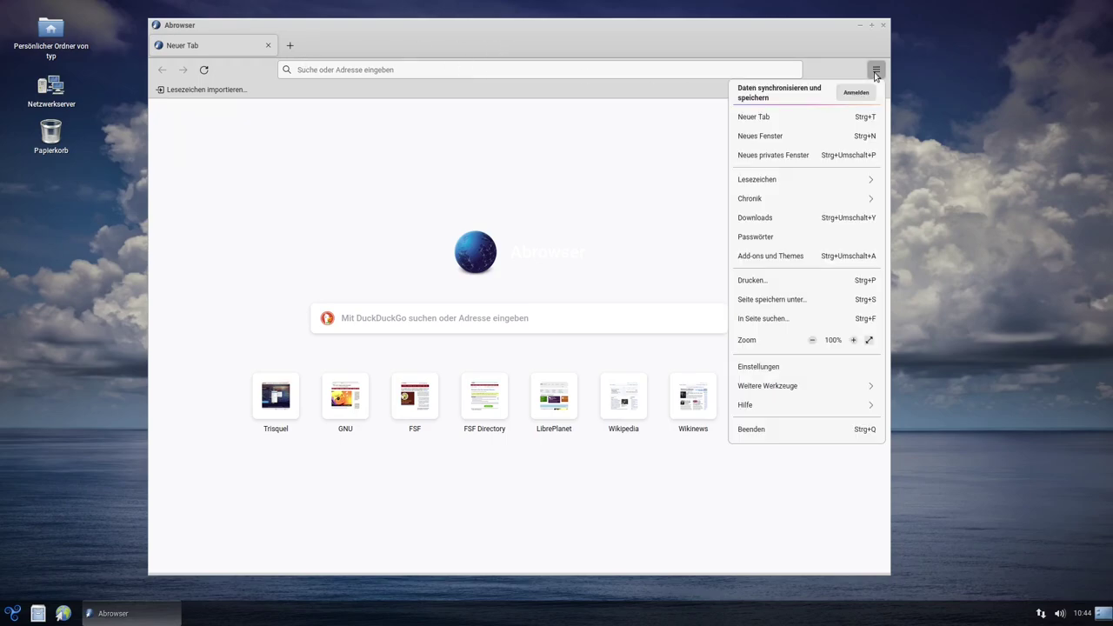
left_click(808, 404)
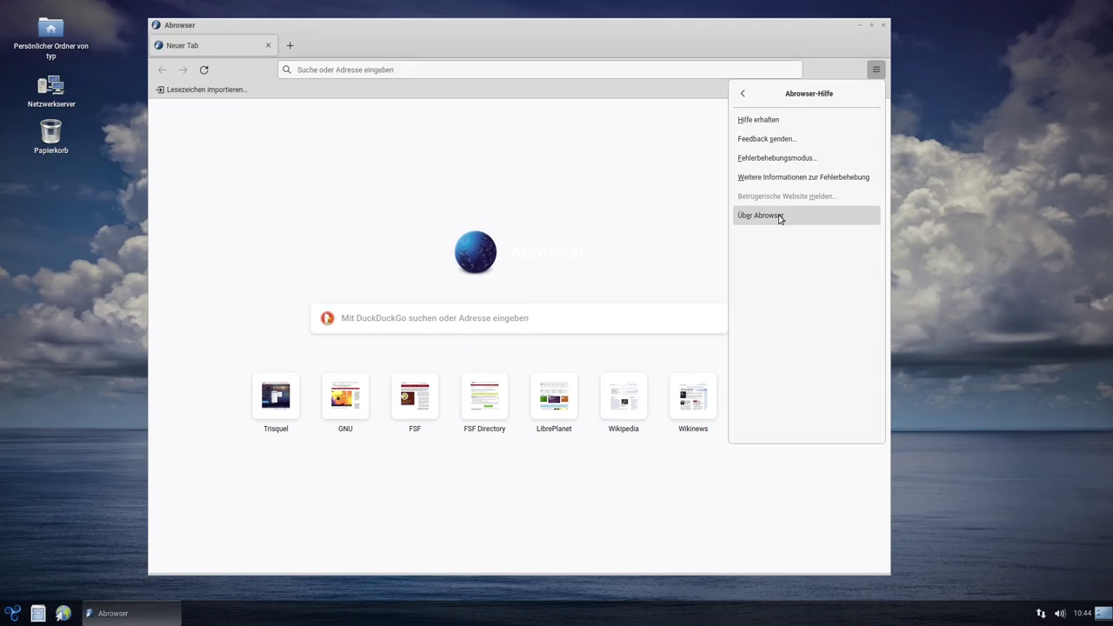
left_click(780, 218)
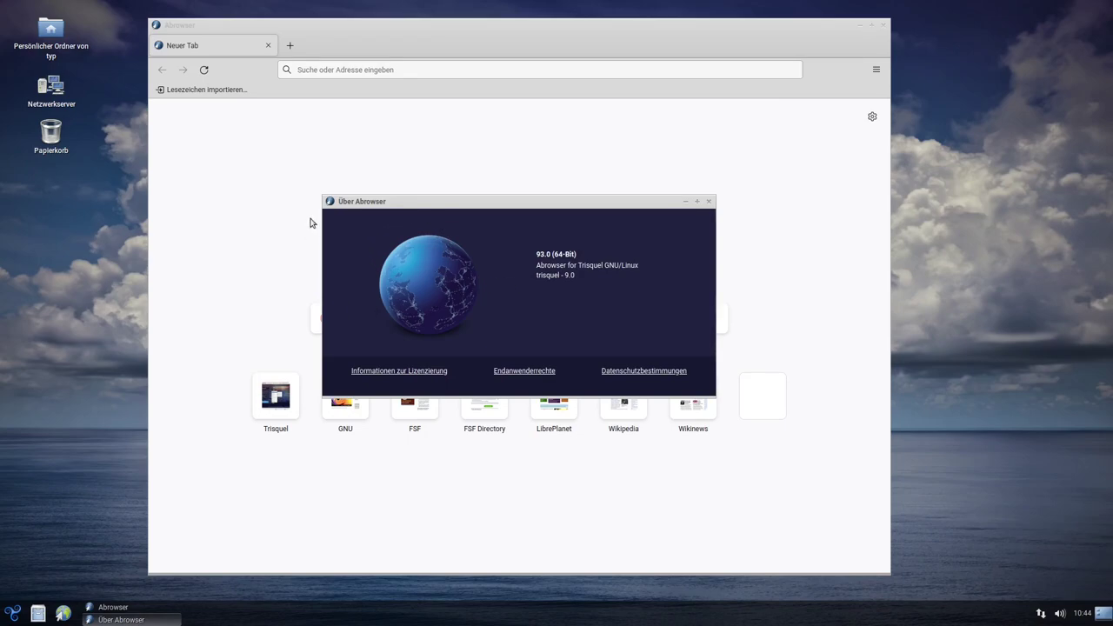
left_click(708, 201)
left_click(876, 72)
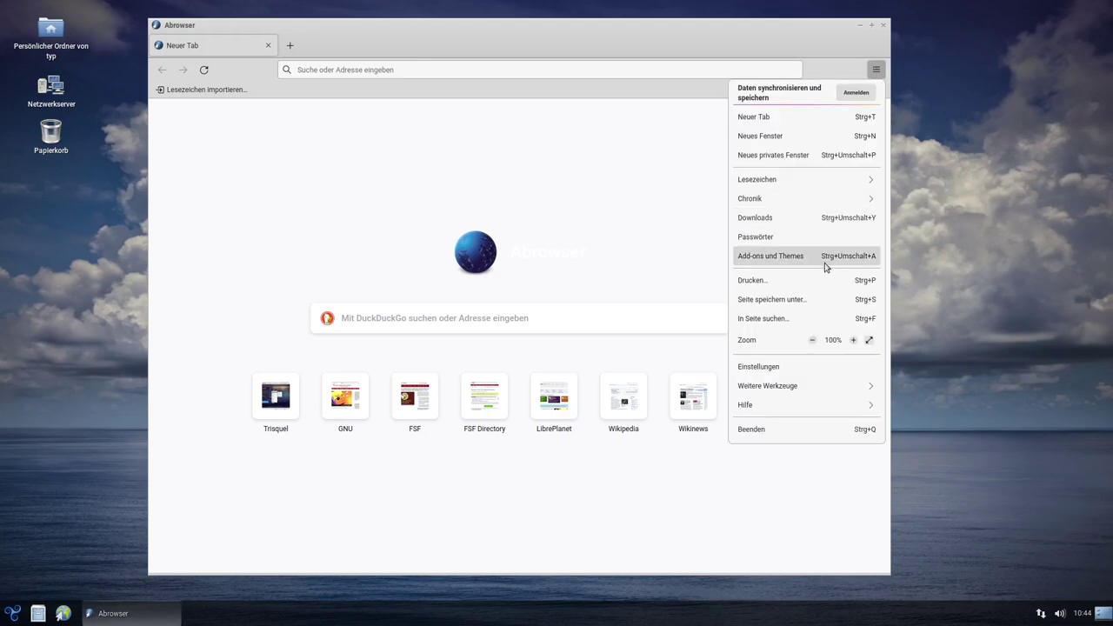
Go from the browser settings to the add-ons manager and the Trisquel add-ons site
left_click(798, 363)
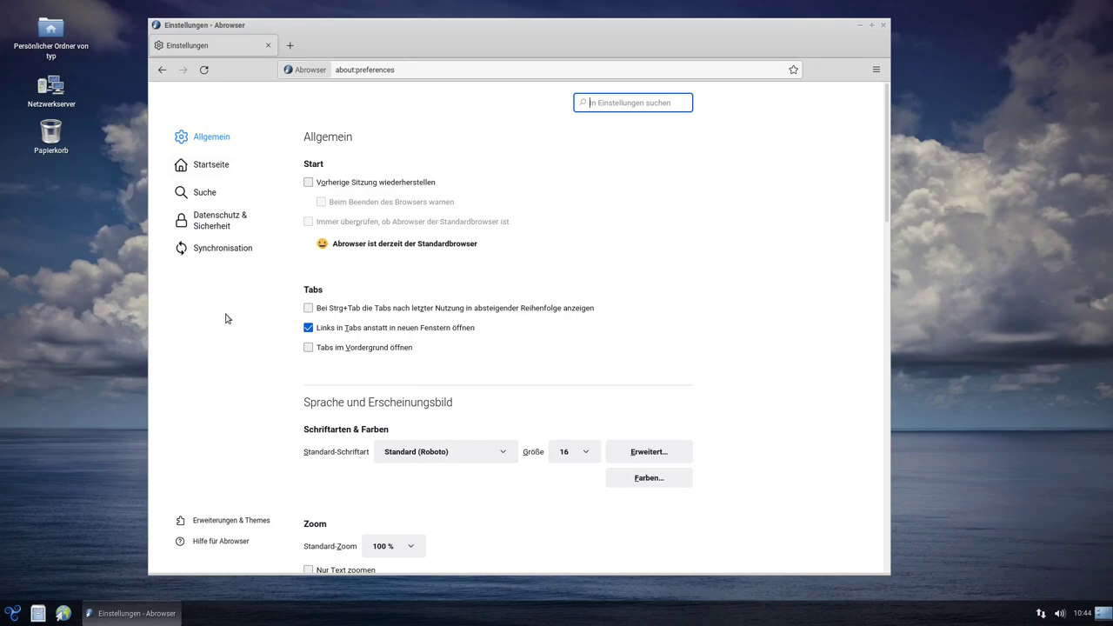
left_click(232, 522)
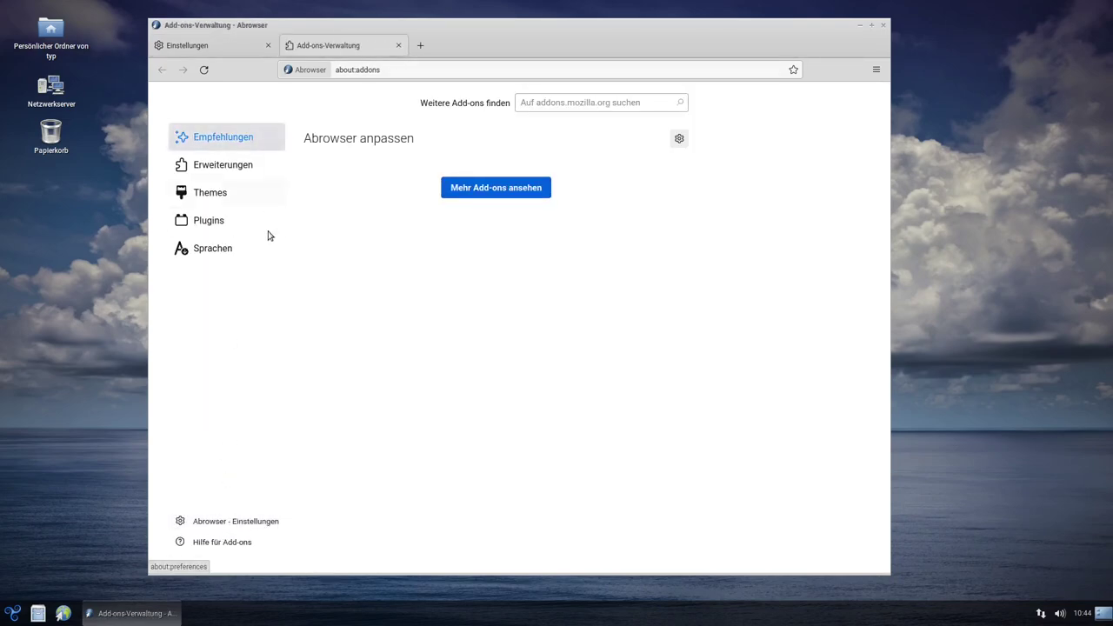
left_click(492, 193)
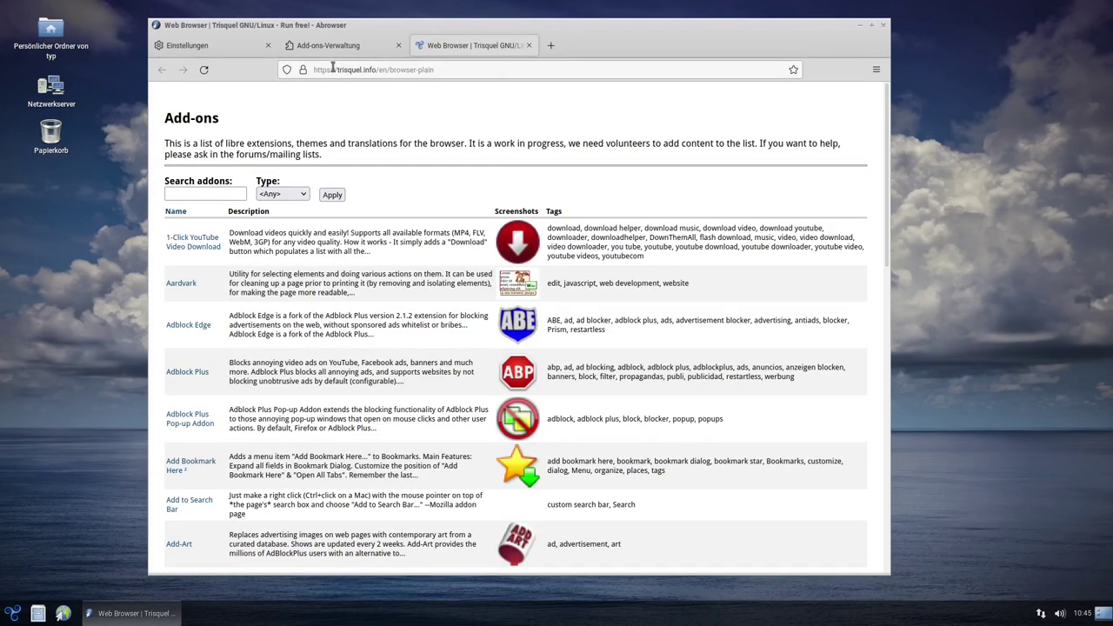
left_click_drag(337, 69, 373, 69)
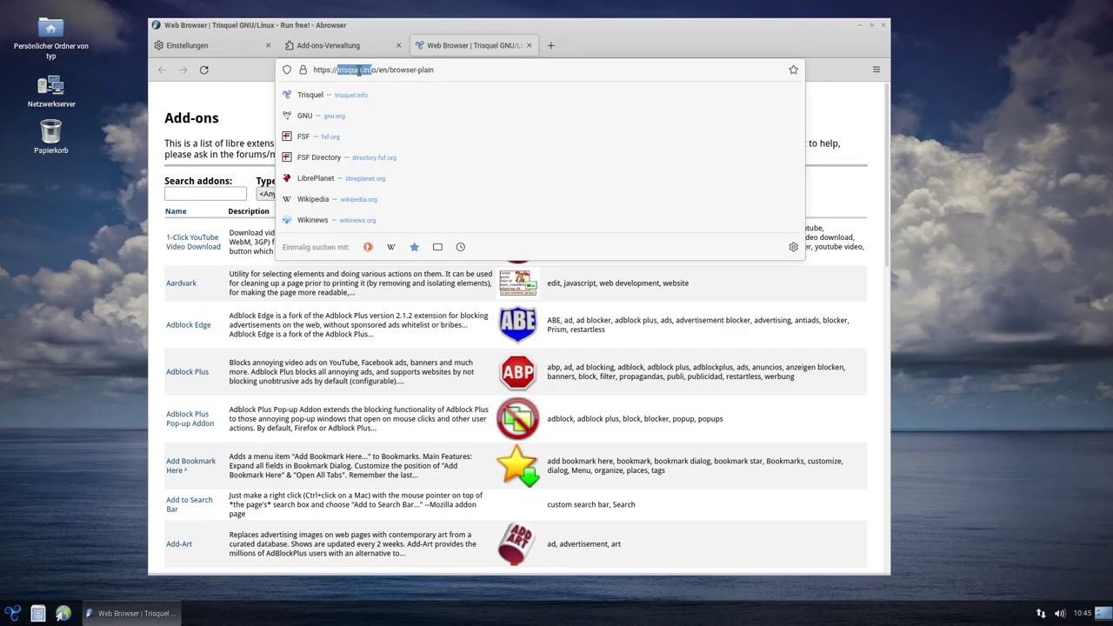
left_click(357, 70)
left_click(221, 276)
scroll(437, 313, "down", 7)
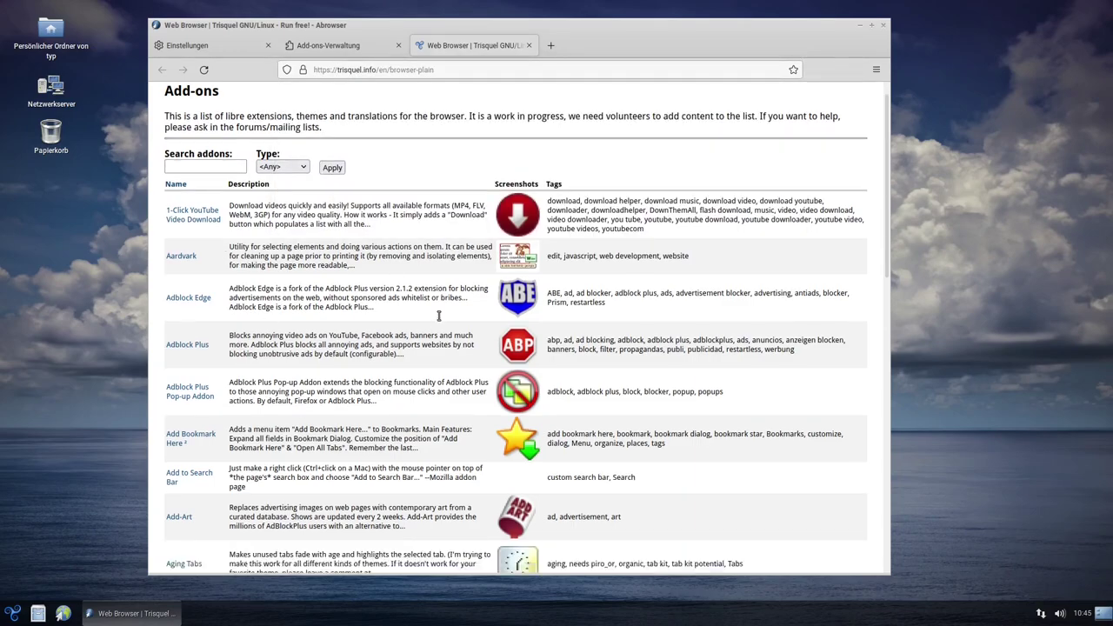
scroll(436, 313, "down", 10)
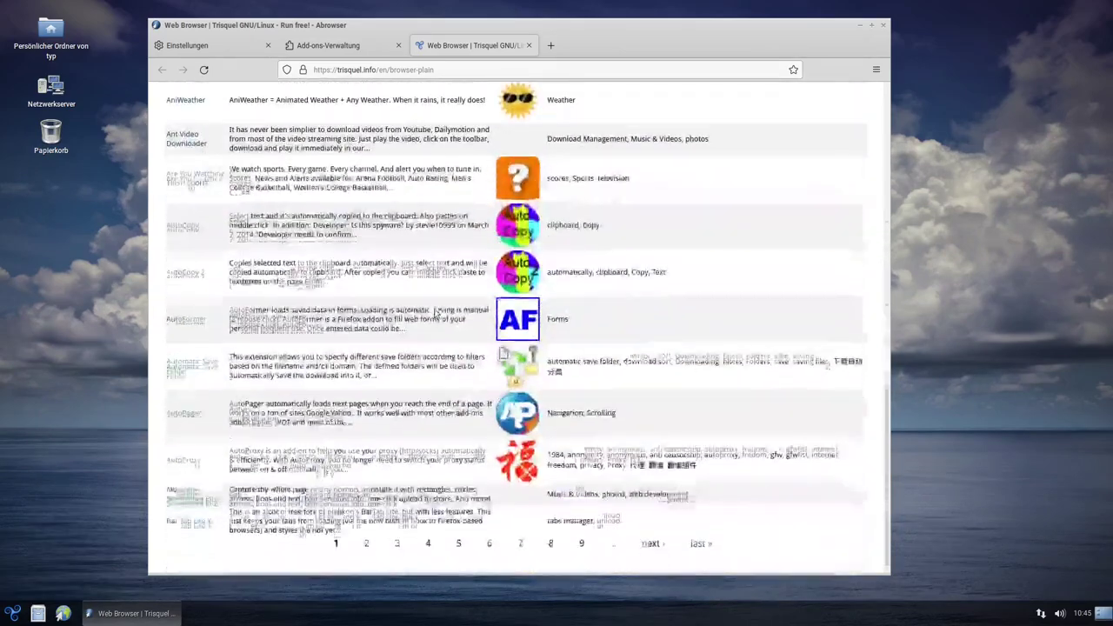
scroll(419, 337, "up", 20)
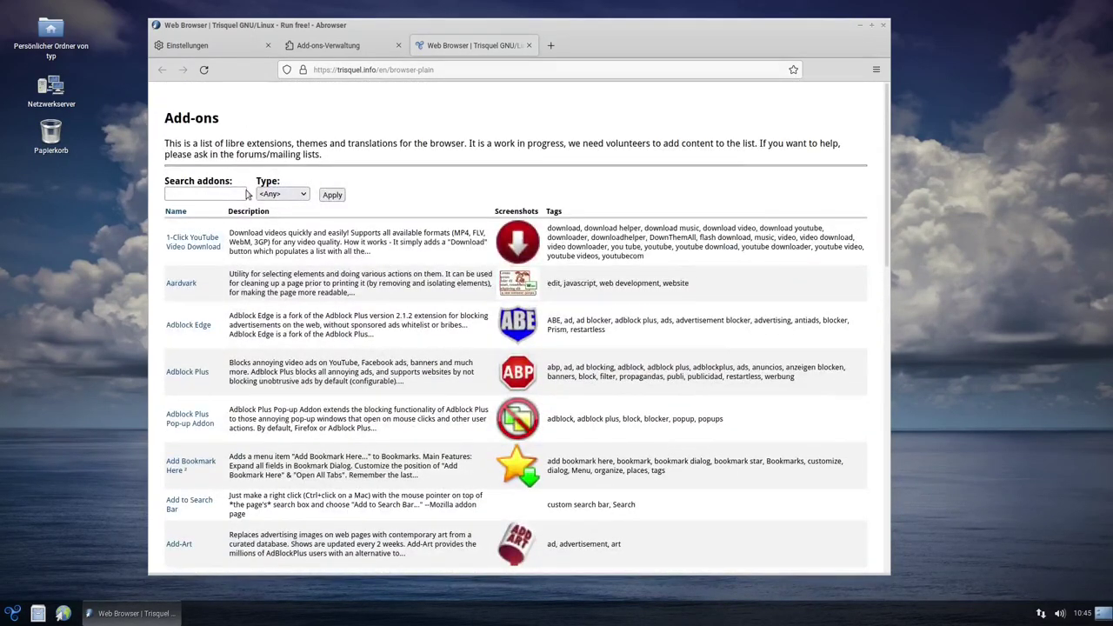
Search the add-ons for Adblock and install Adblock Plus, approving its permissions
left_click(199, 193)
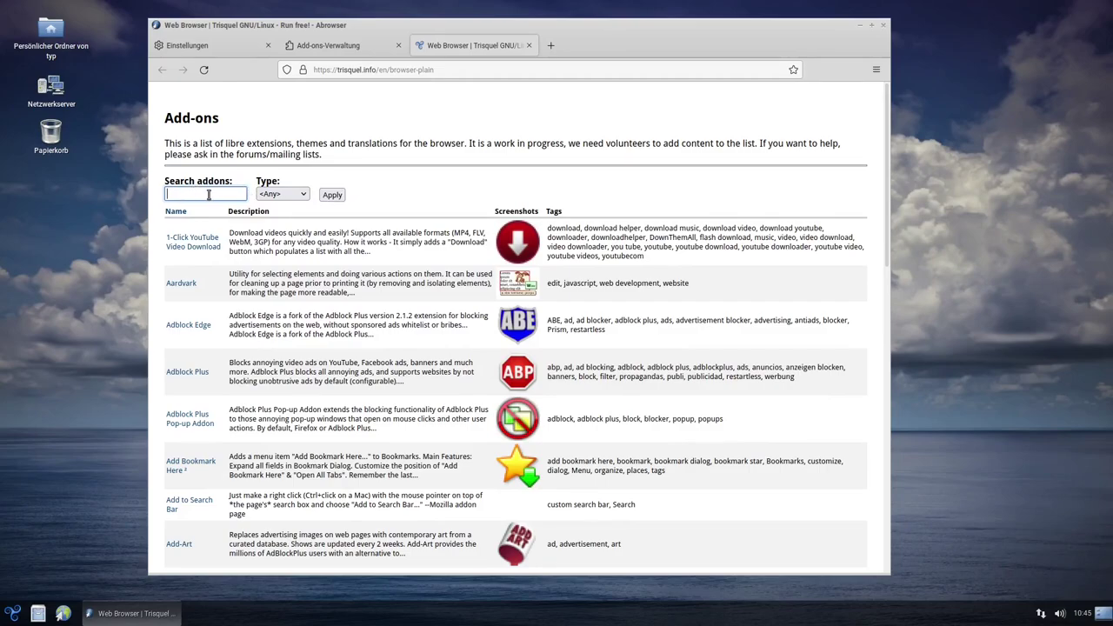
type("Adblock")
key("Return")
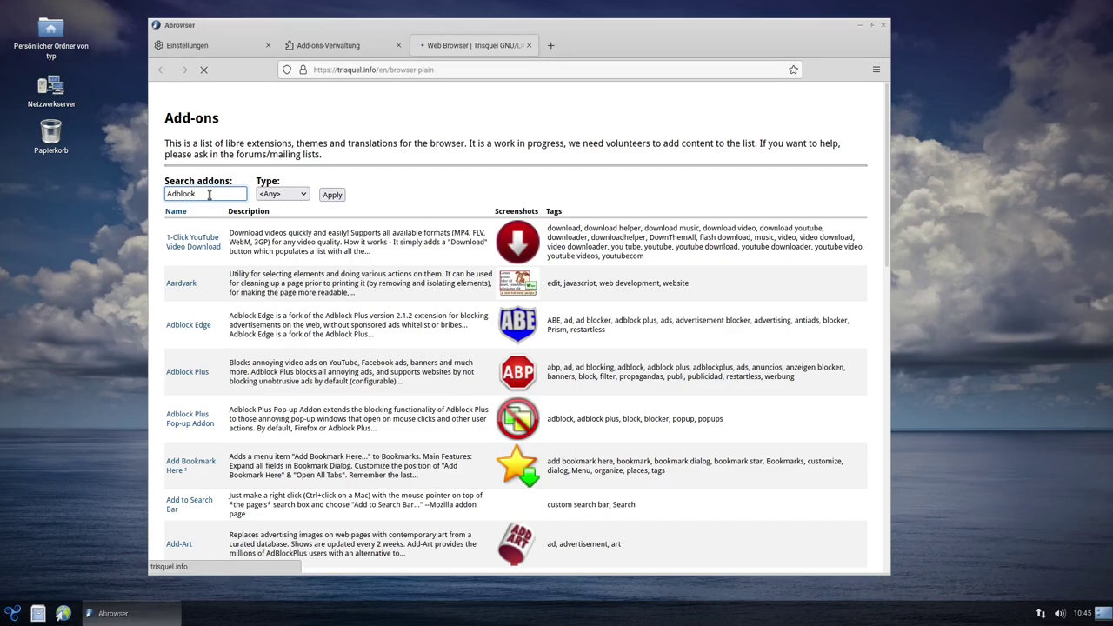
left_click(185, 290)
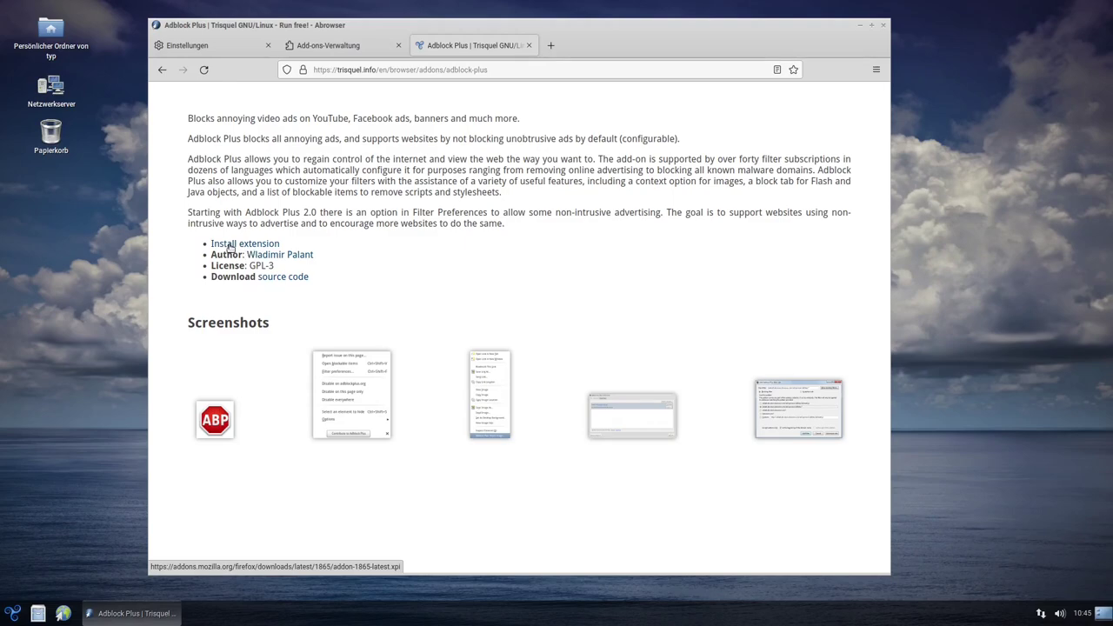
left_click(230, 247)
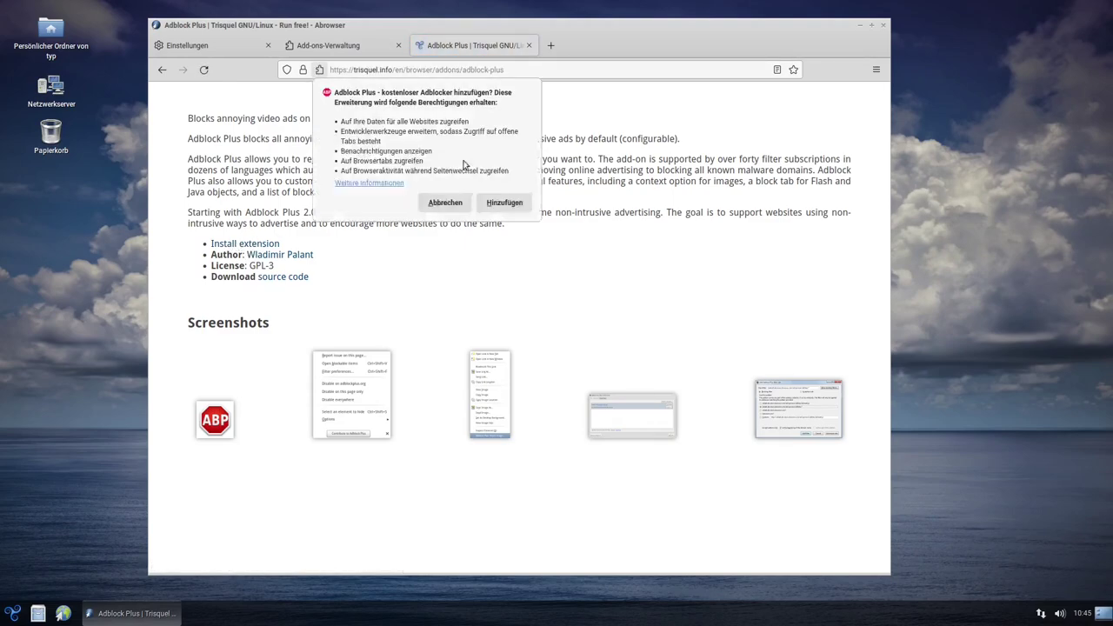
left_click(508, 204)
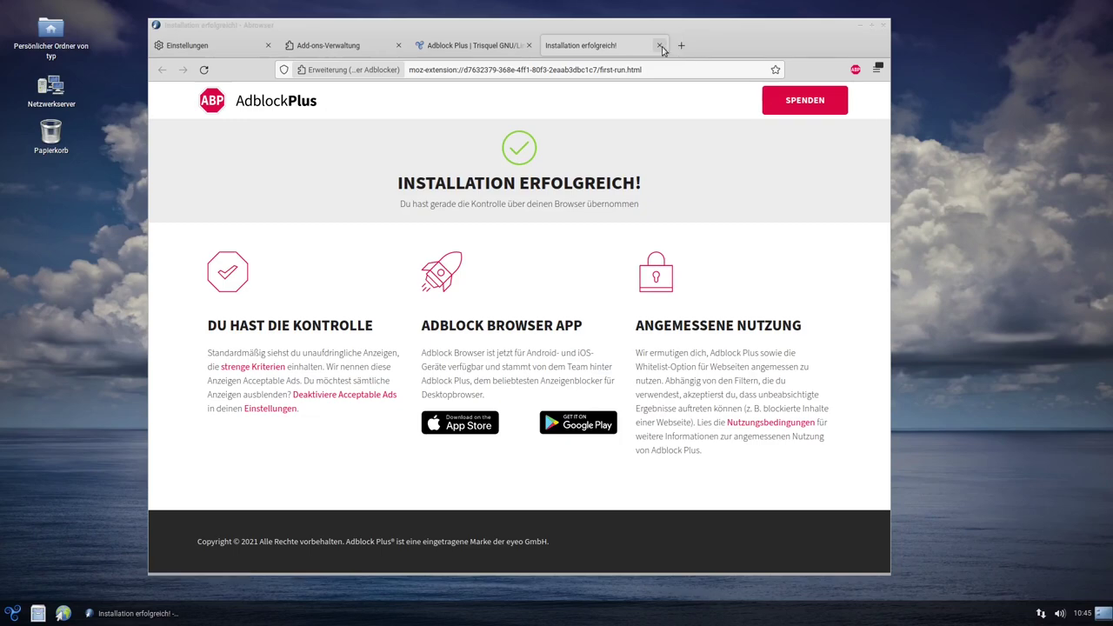
left_click(660, 46)
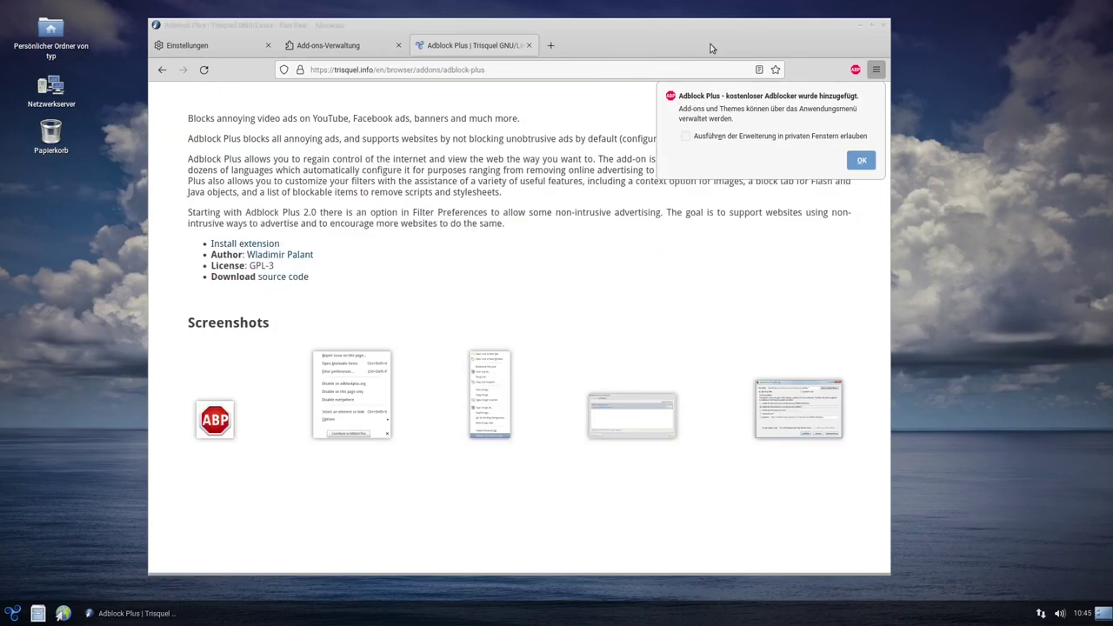
left_click(860, 160)
left_click(874, 70)
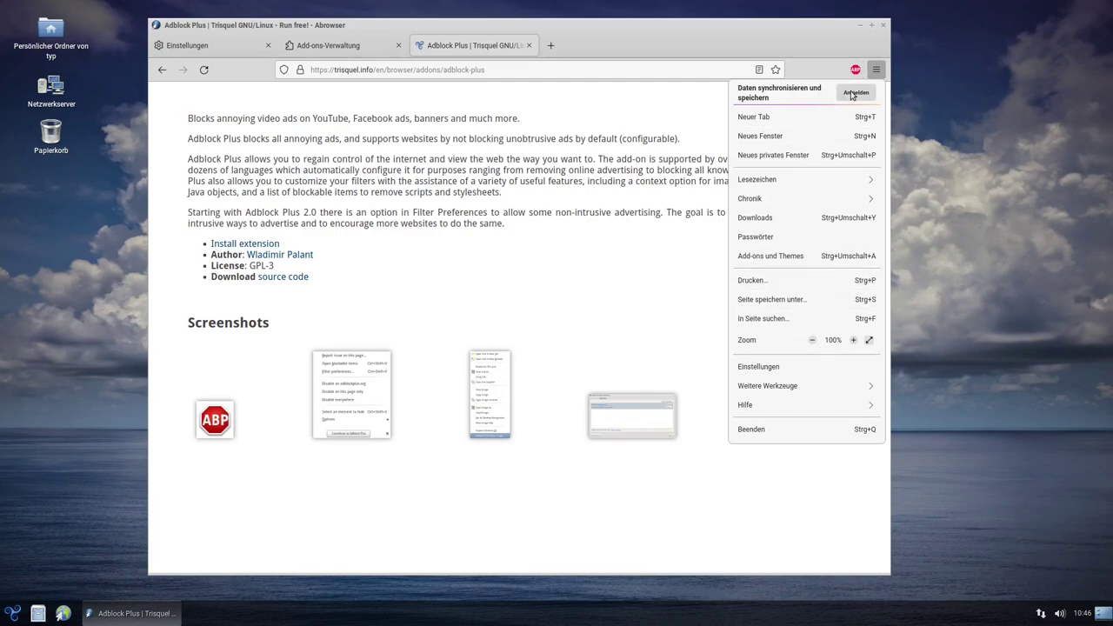
Open the Firefox Sync sign-in page on accounts.firefox.com via Anmelden
left_click(848, 93)
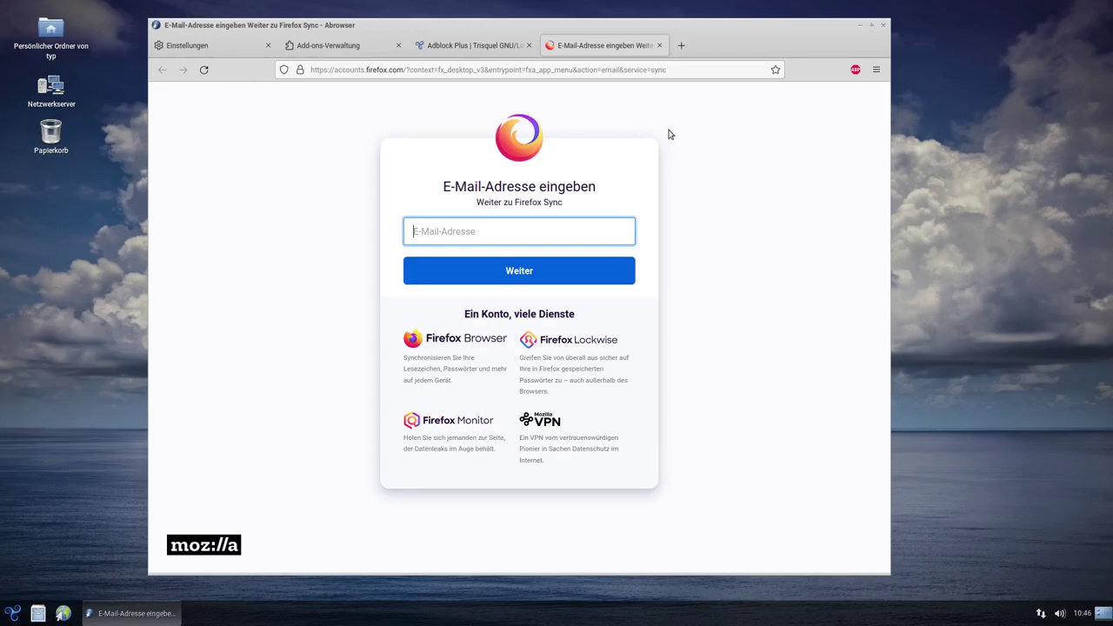
double_click(539, 201)
left_click(713, 209)
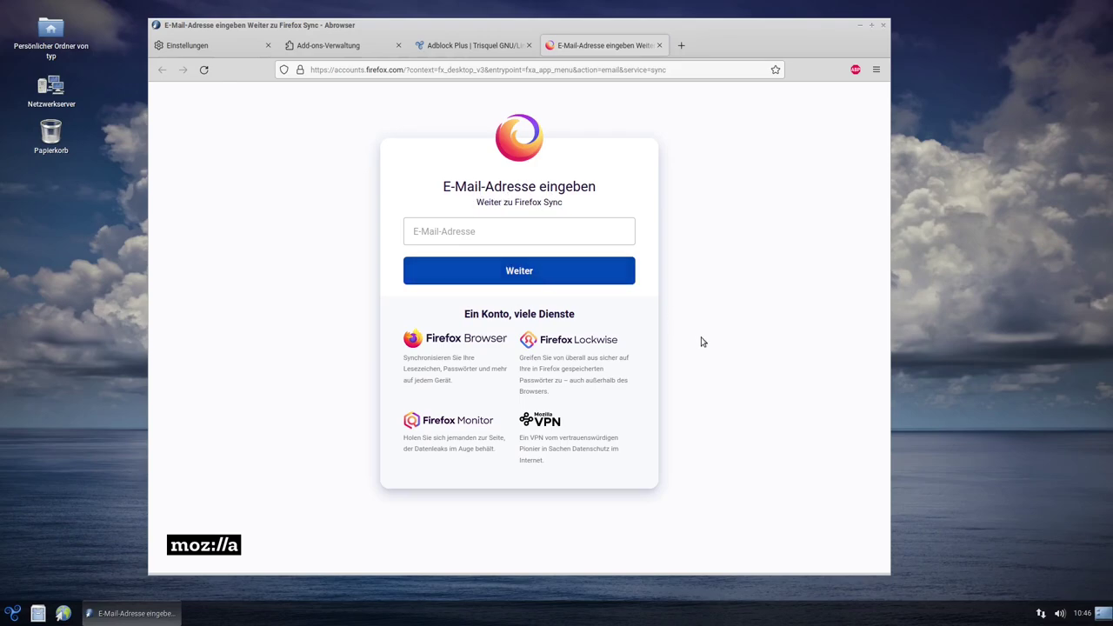
left_click(875, 70)
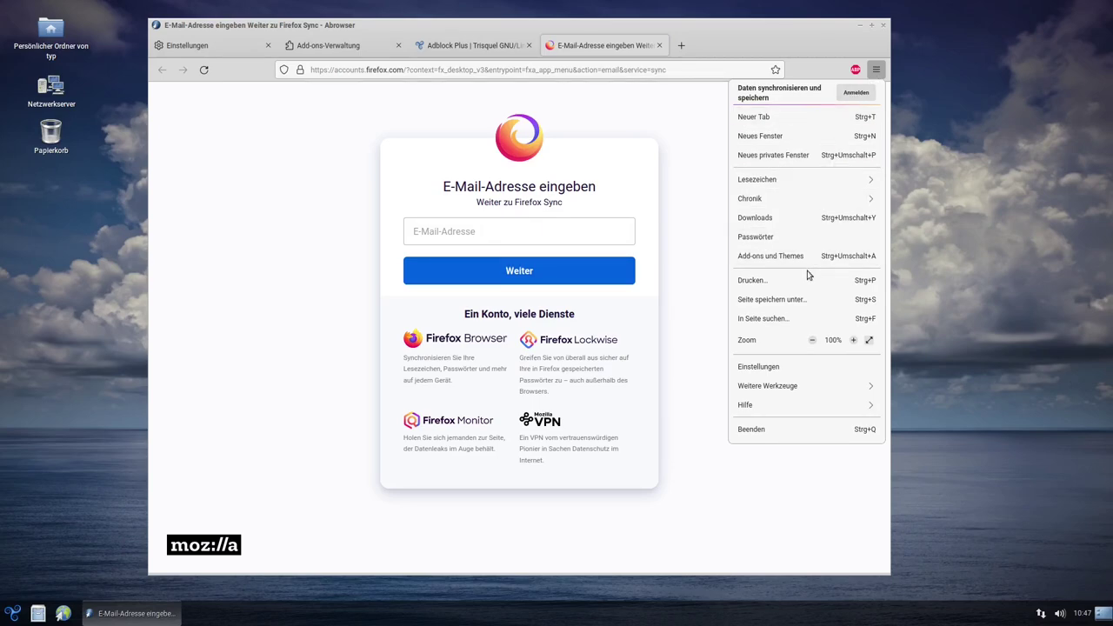
Uncheck Titelleiste in Symbolleiste anpassen, then maximize and close the Abrowser window
left_click(803, 387)
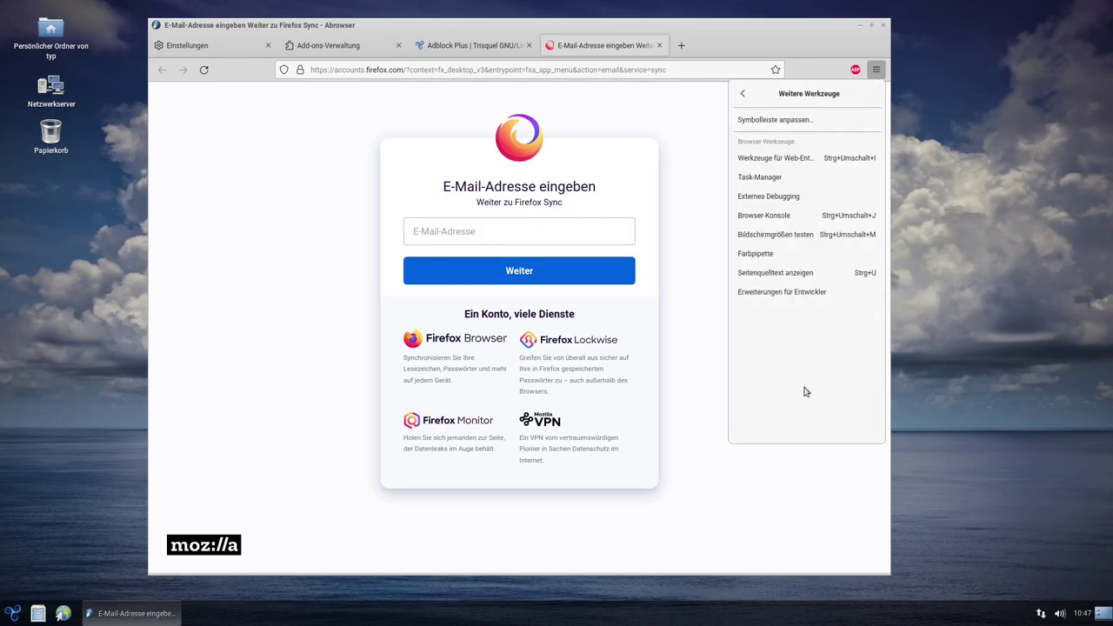
left_click(758, 121)
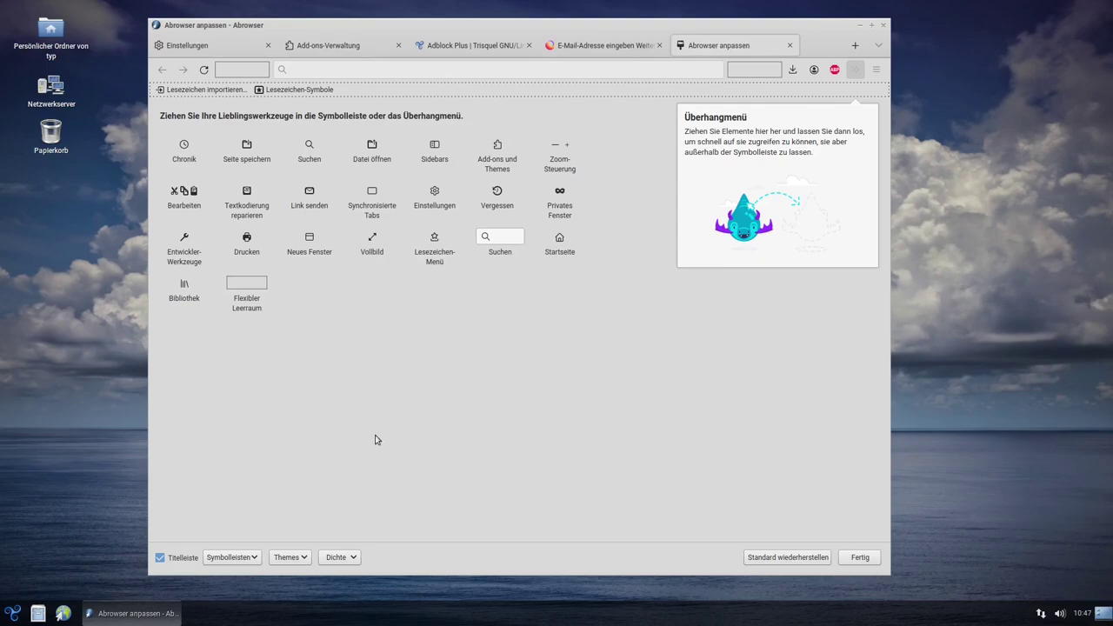
left_click(159, 558)
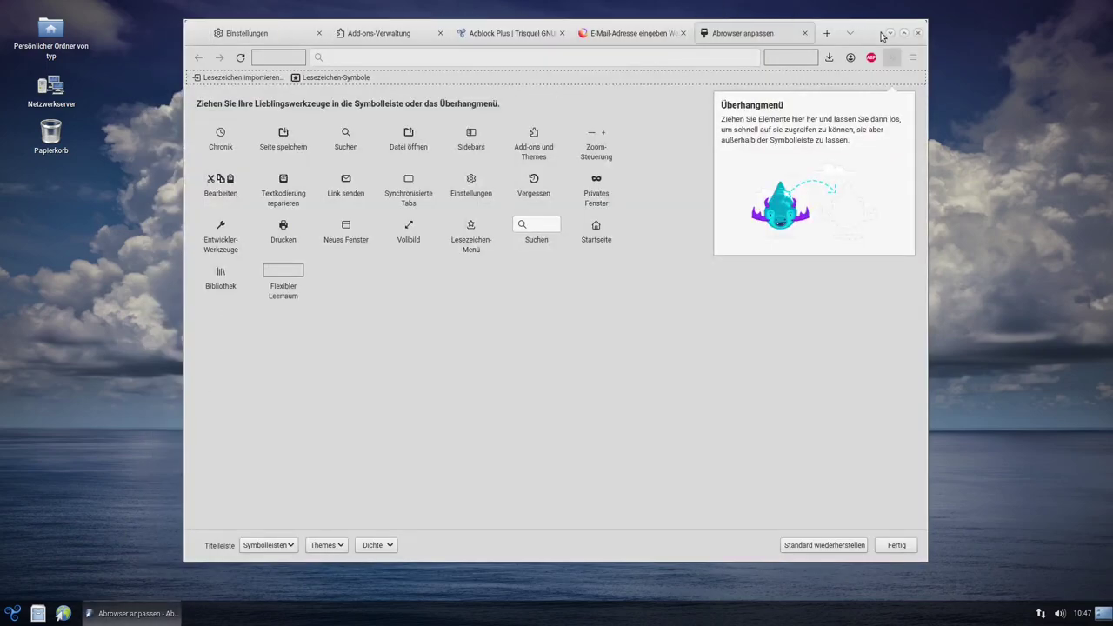
left_click(900, 546)
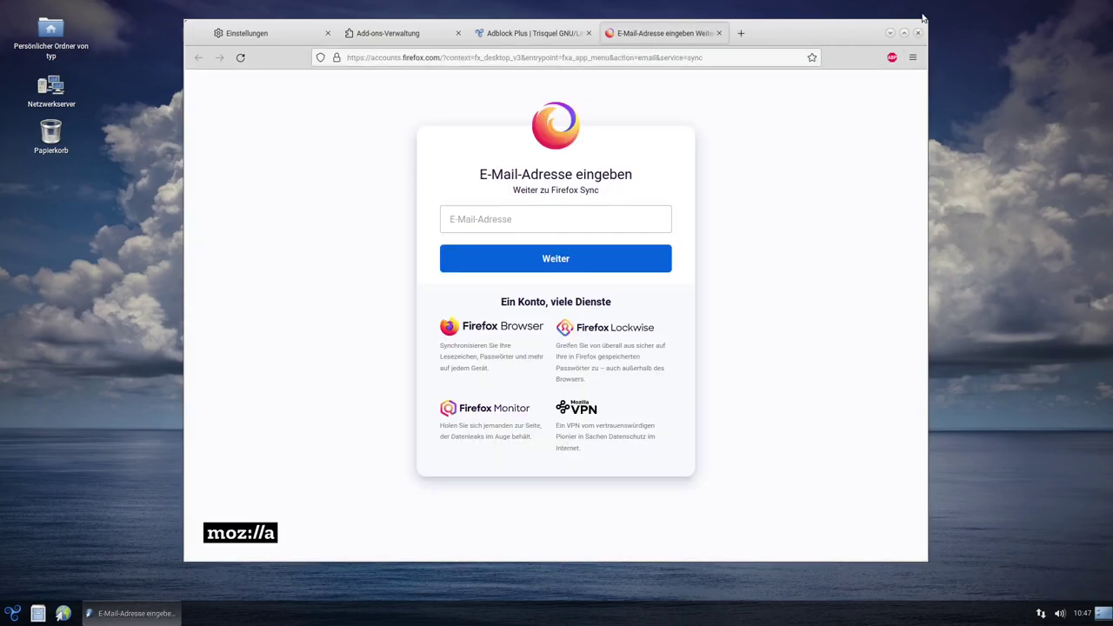
left_click(903, 33)
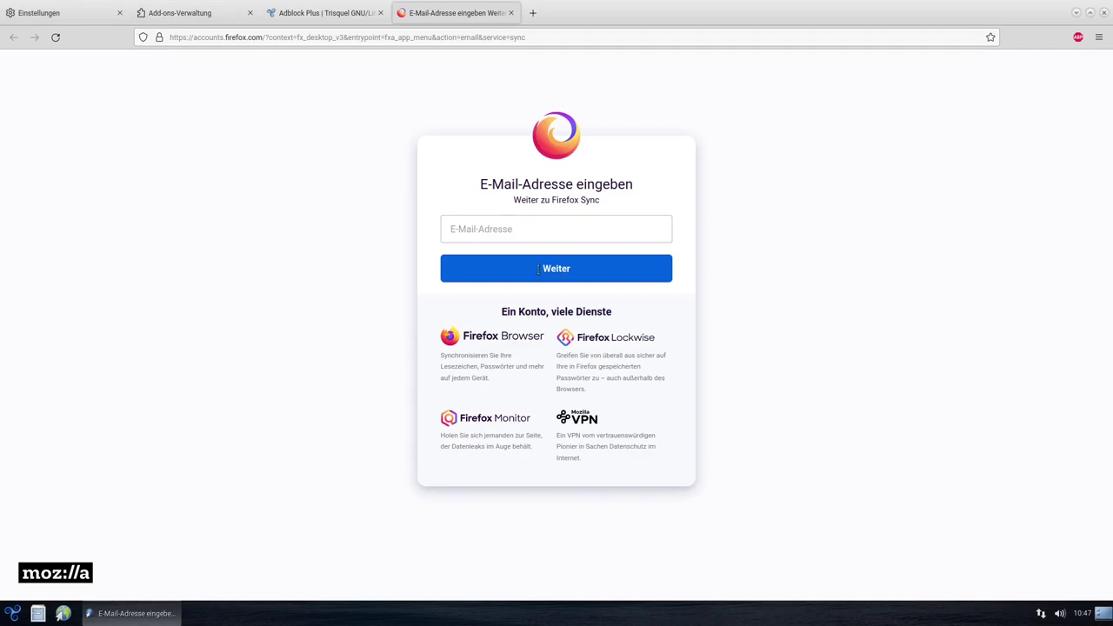
left_click(1104, 13)
Open the home folder in Caja and view its Hilfe > Über dialog showing version 1.20.2
left_click(38, 614)
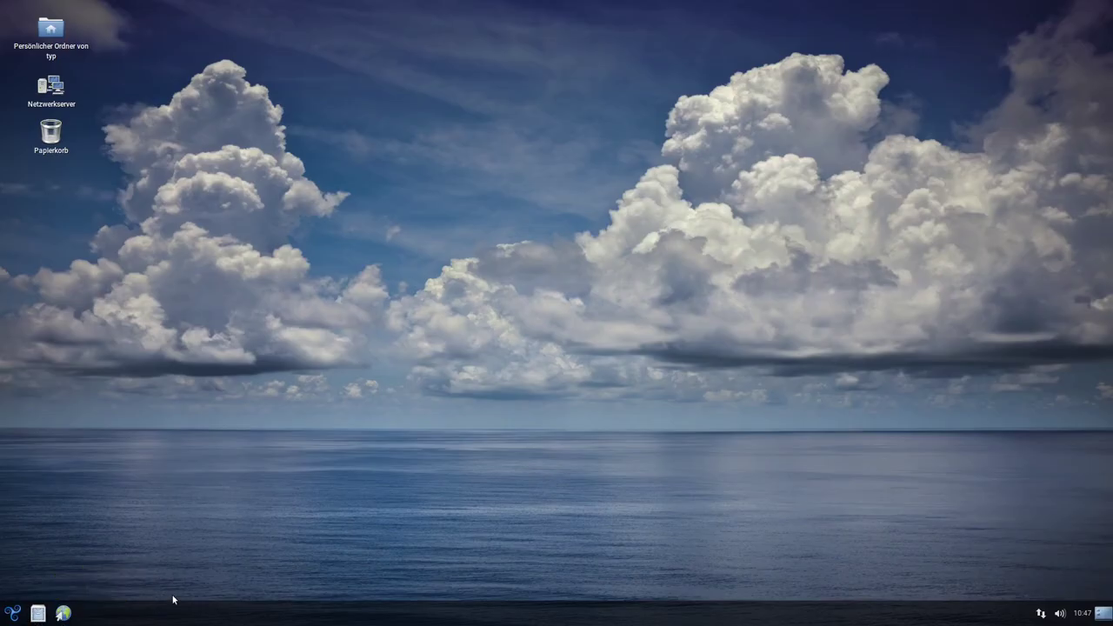
left_click_drag(325, 96, 608, 78)
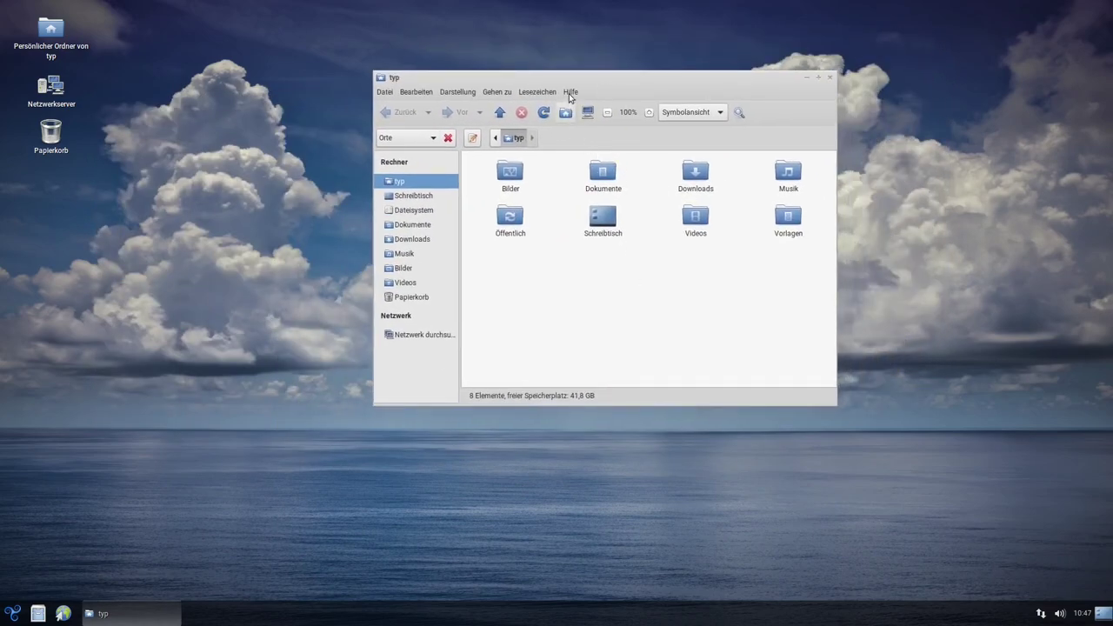
left_click(570, 92)
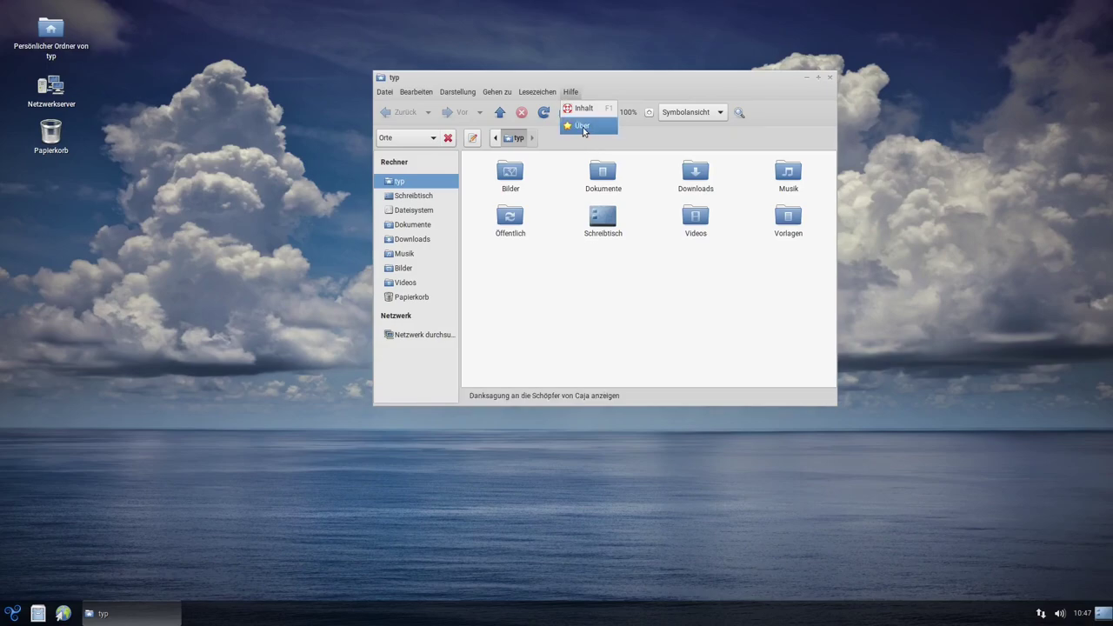
left_click(582, 126)
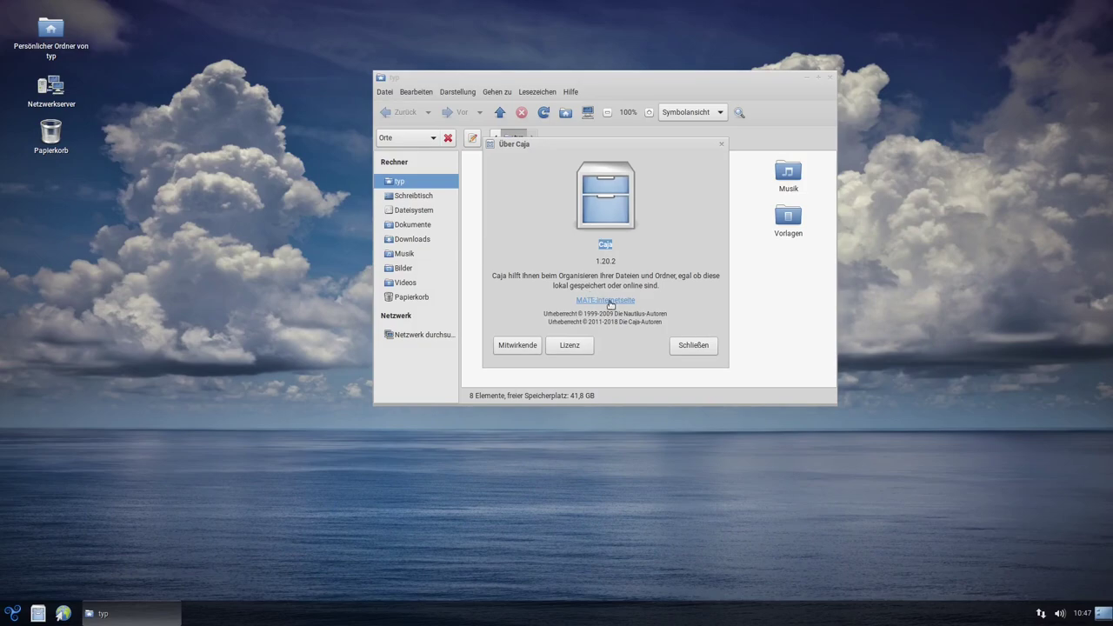
left_click(722, 147)
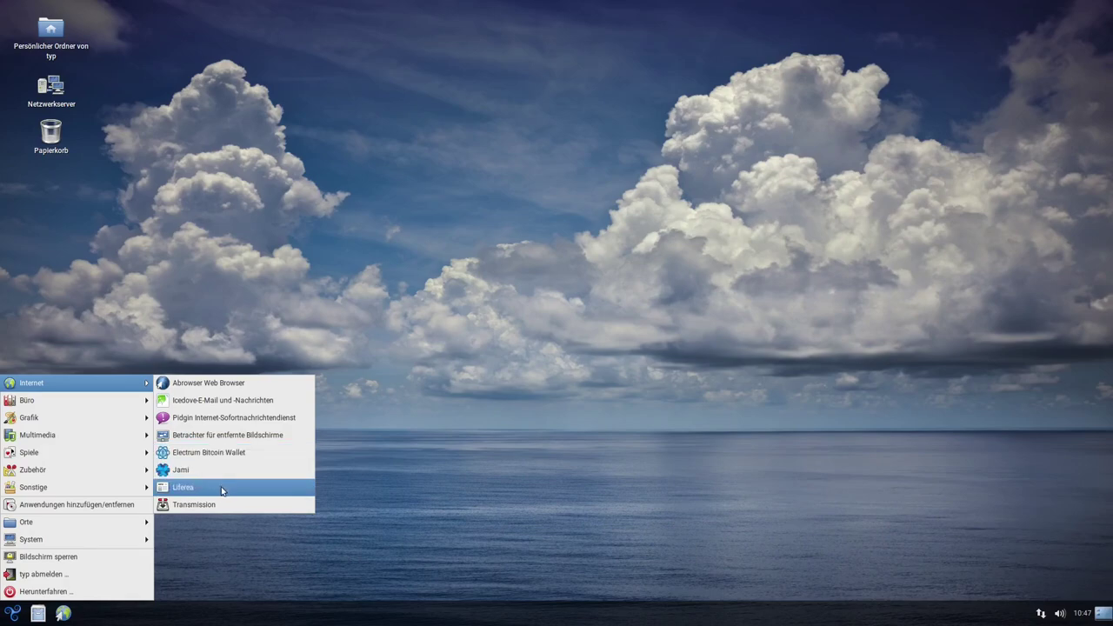
Launch and close Jami, then launch Icedove Mail and cancel its account setup
left_click(188, 471)
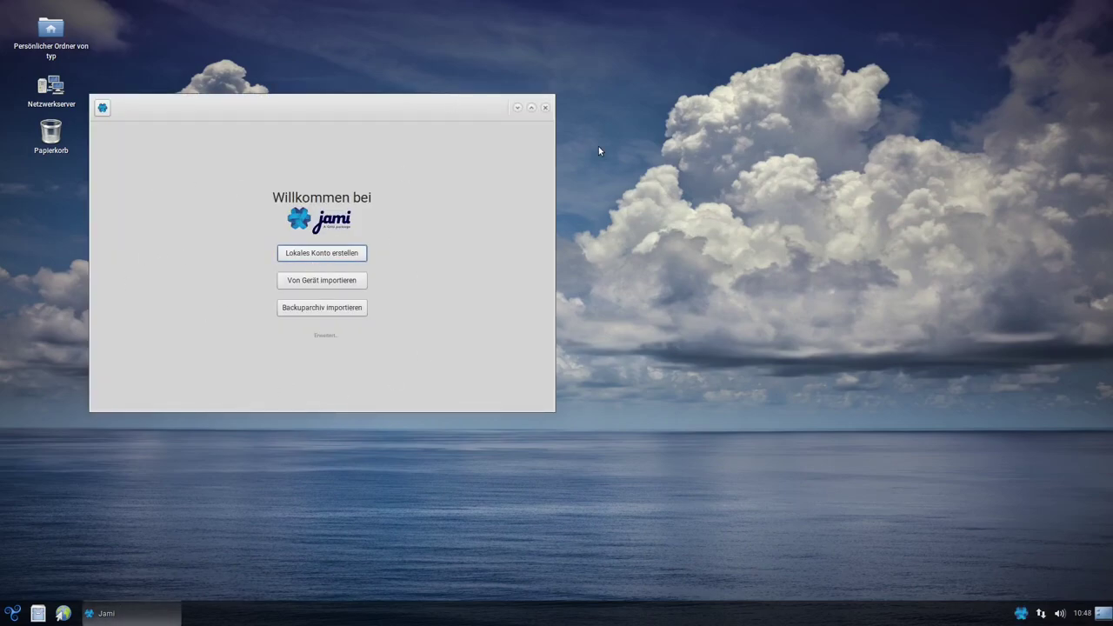
left_click(547, 108)
left_click(12, 613)
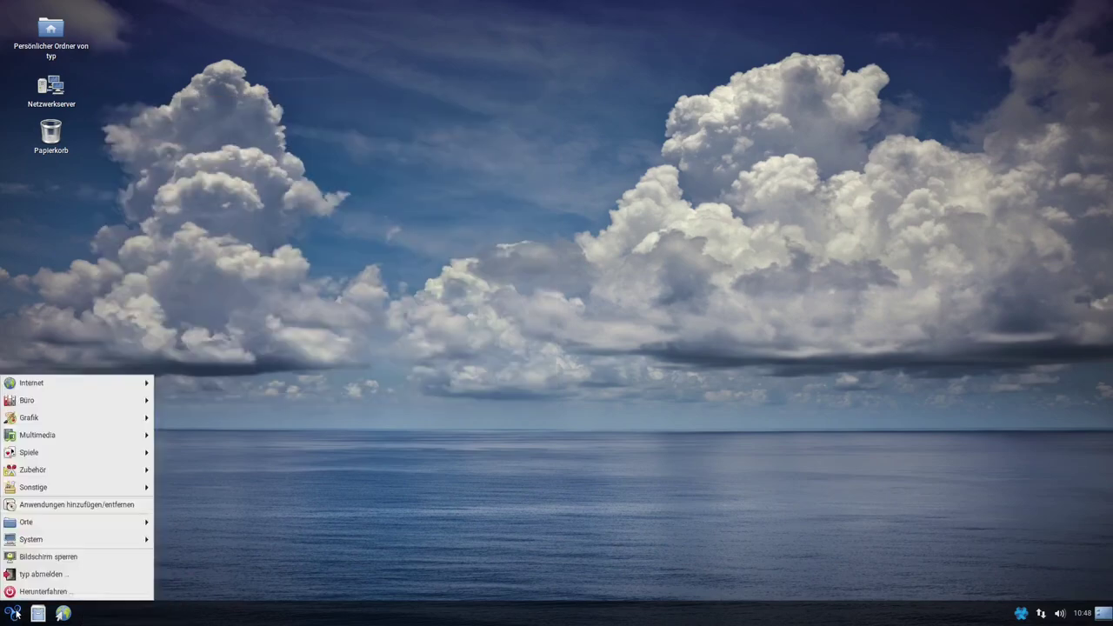
mouse_move(93, 377)
left_click(249, 376)
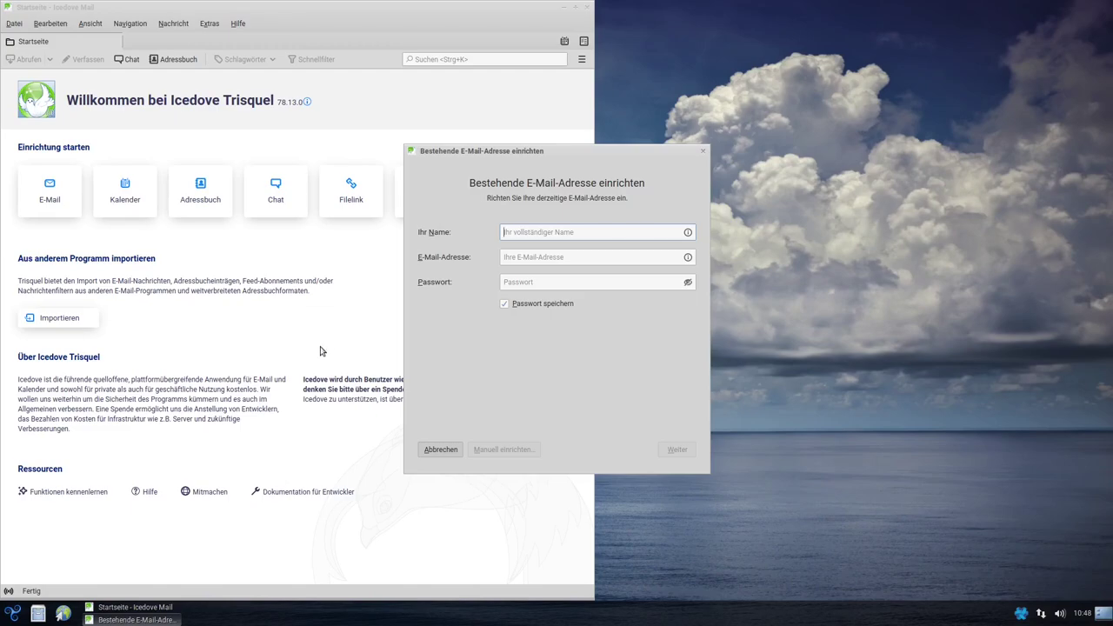
left_click(439, 450)
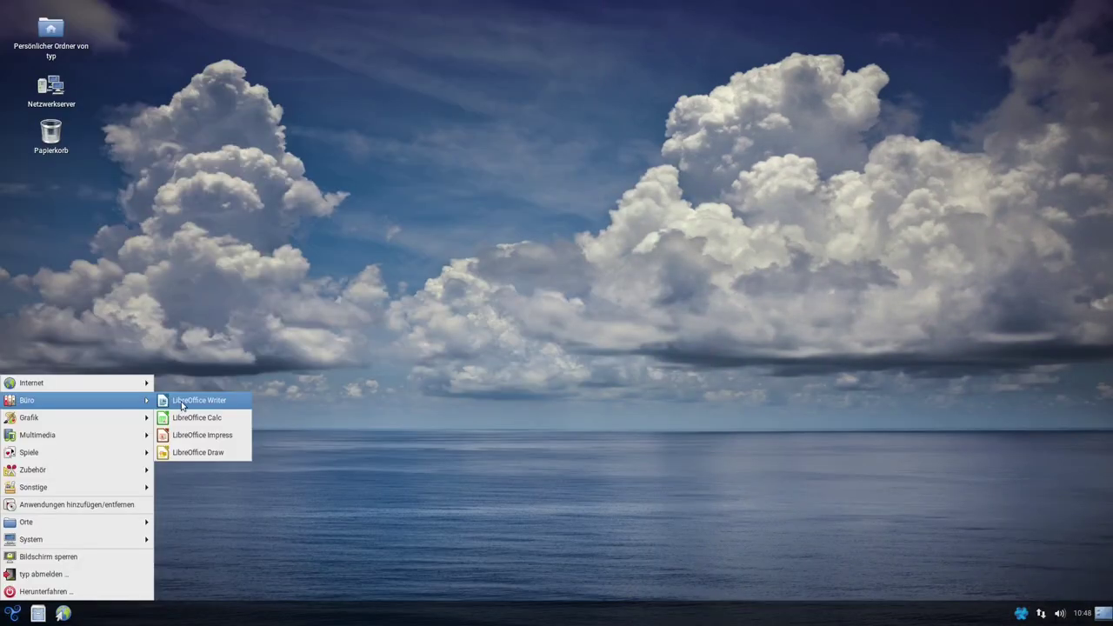
Launch LibreOffice Writer, check its version 6.0.7.3 under Hilfe > Über LibreOffice, then close Writer
left_click(184, 403)
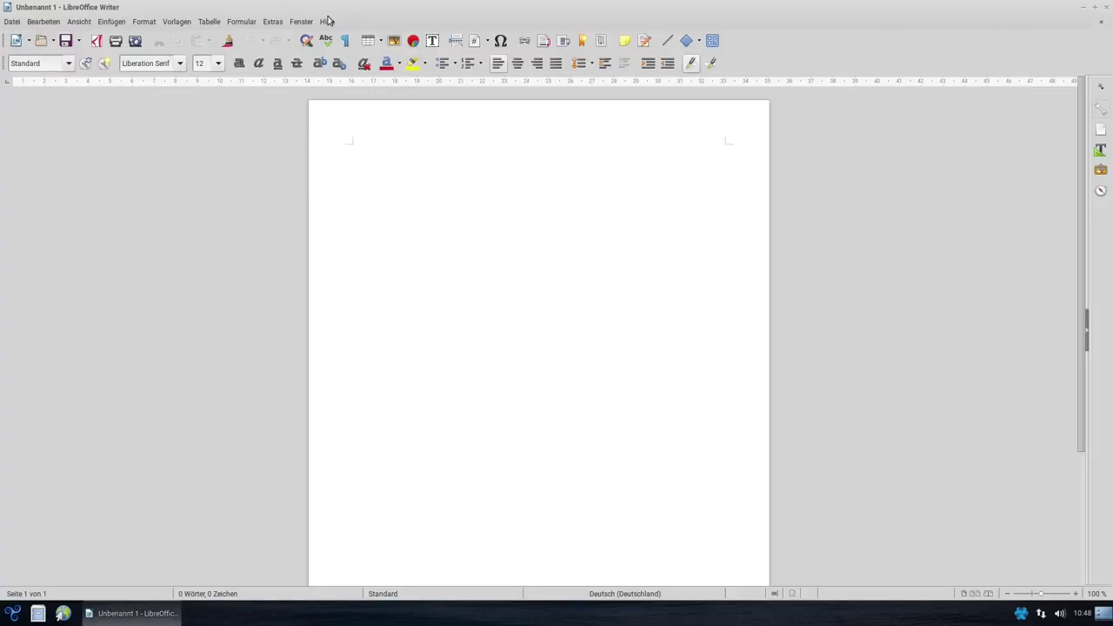
left_click(326, 21)
left_click(379, 180)
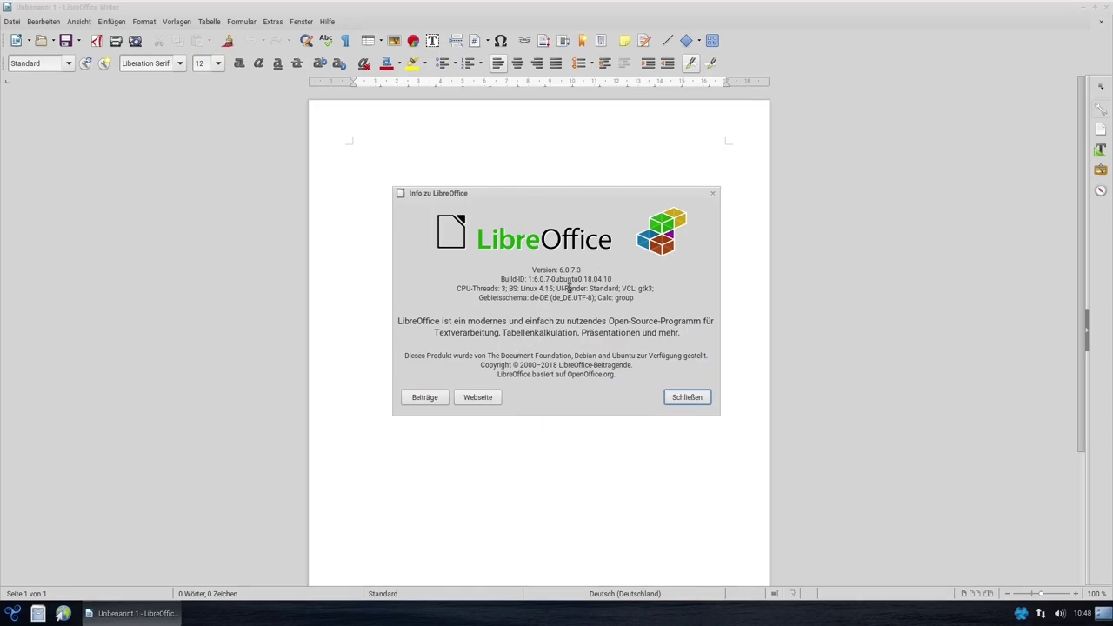
left_click(713, 193)
left_click(1109, 7)
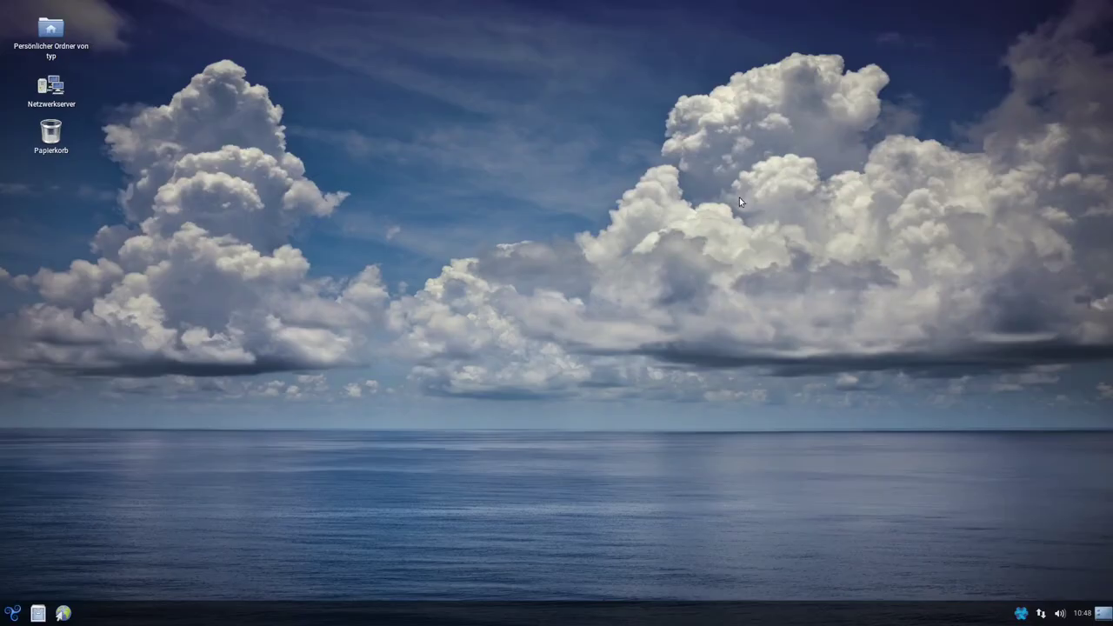
left_click(12, 613)
Launch GIMP from the start menu, then open MATE-Terminal from the Zubehör category
mouse_move(90, 423)
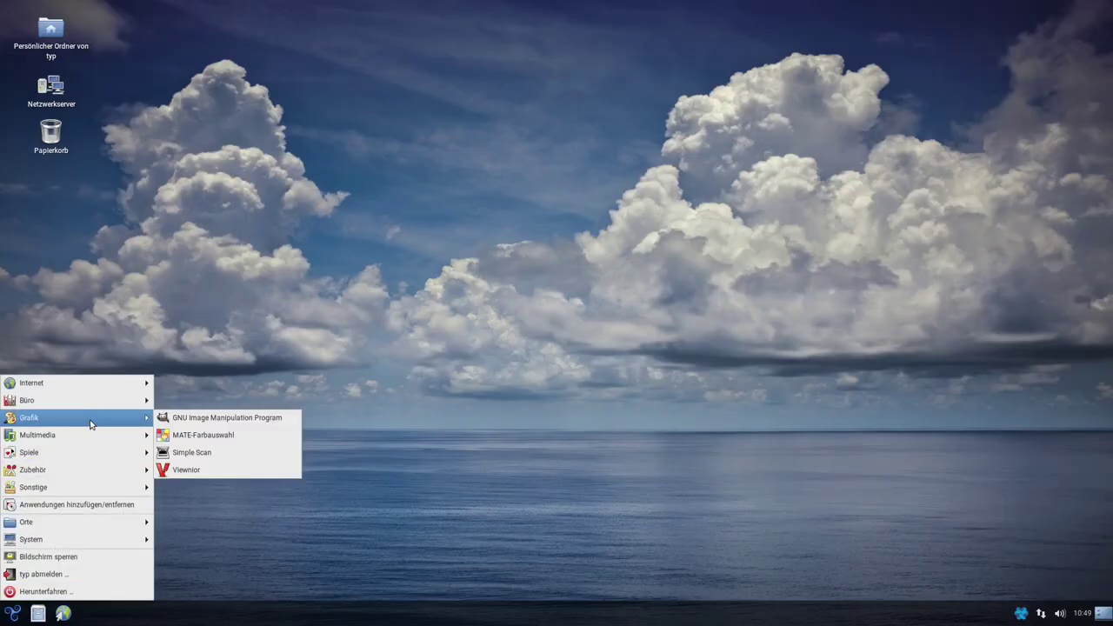
left_click(222, 417)
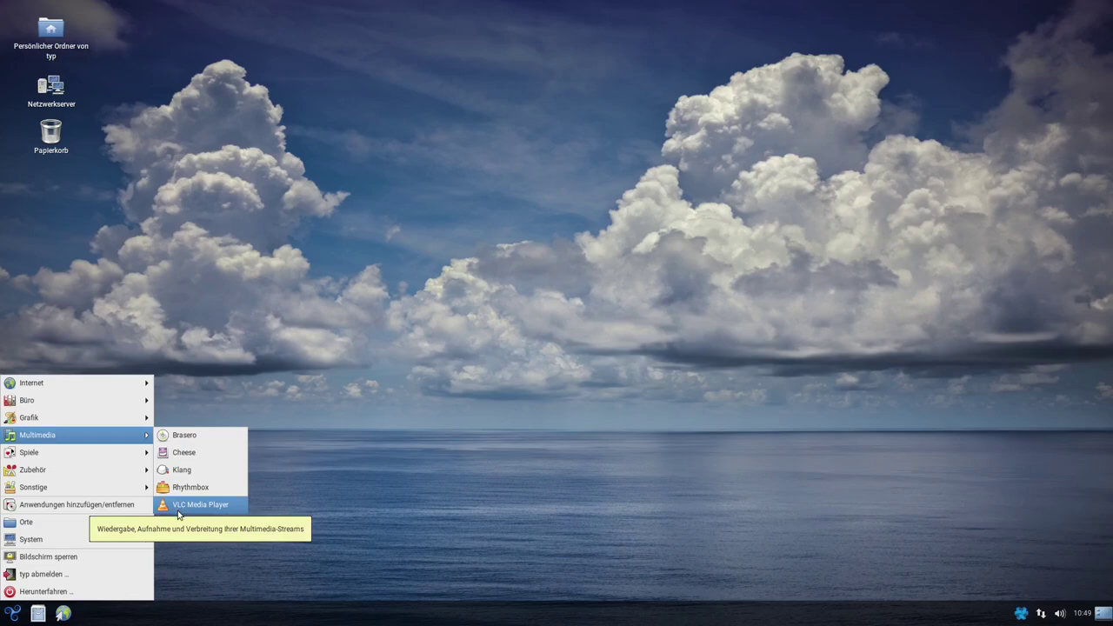
mouse_move(68, 458)
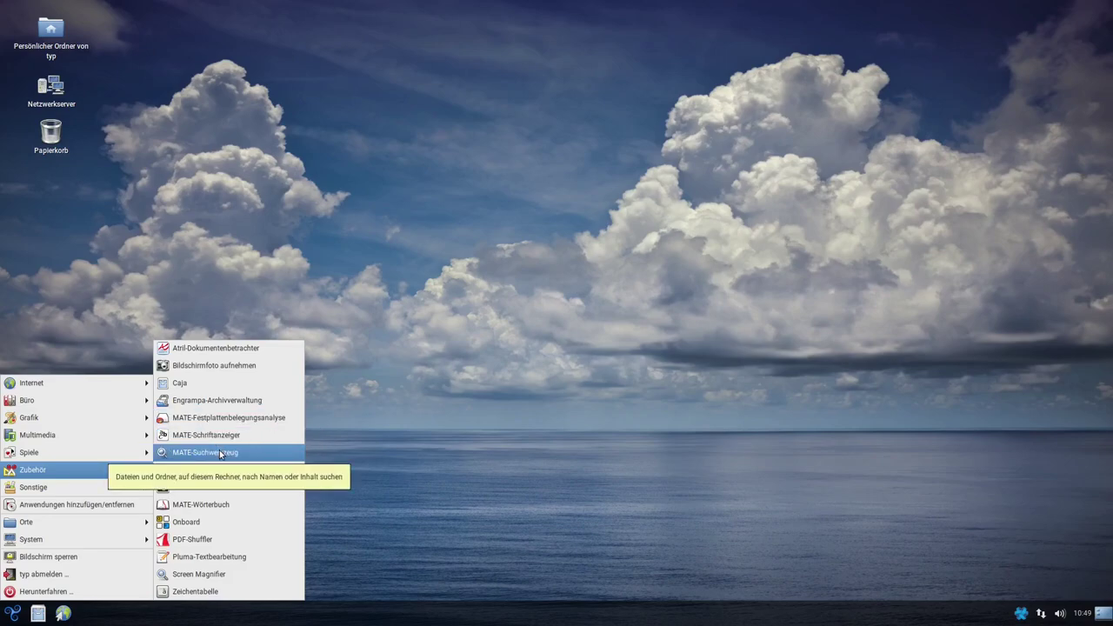
left_click(207, 488)
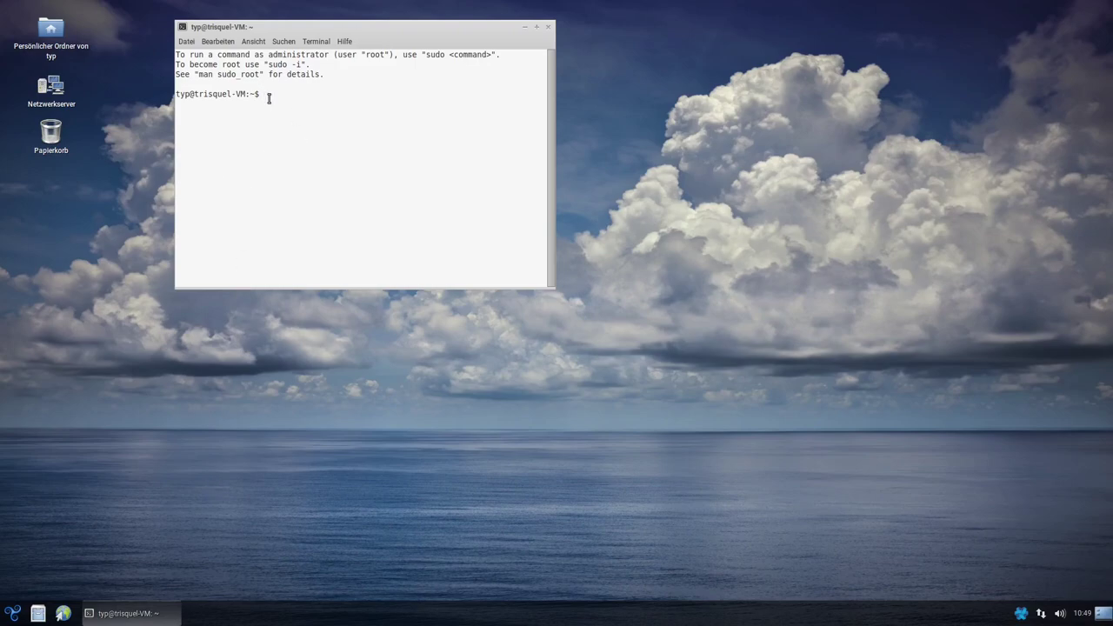
Reopen the applications menu while the terminal stays open at its prompt
left_click(12, 613)
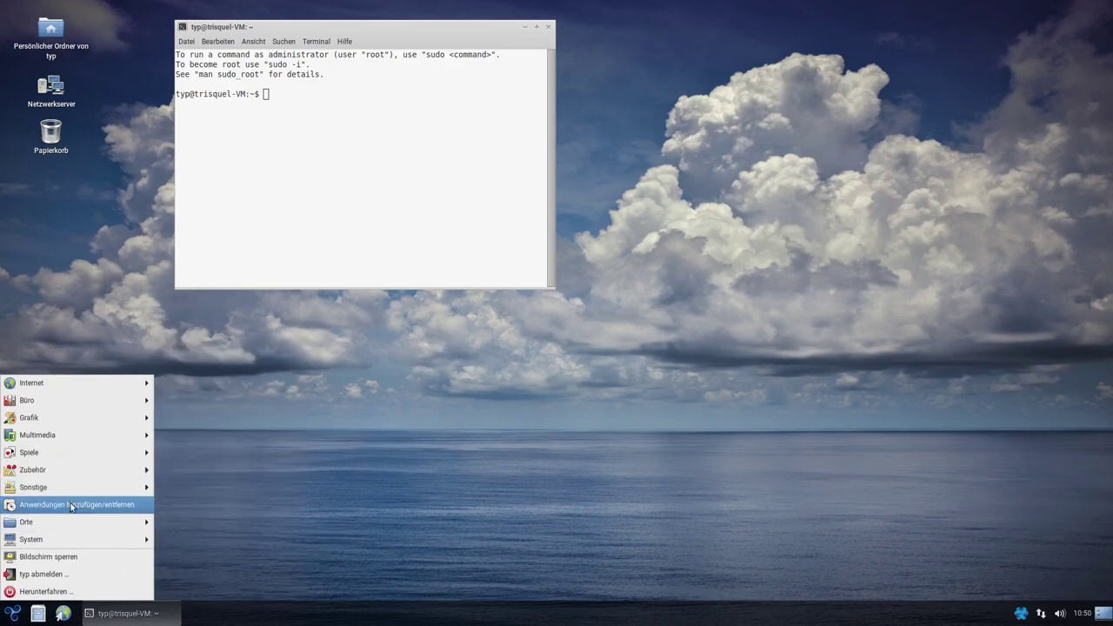
Launch Back In Time from Sonstige and decline restoring a previous configuration
mouse_move(130, 488)
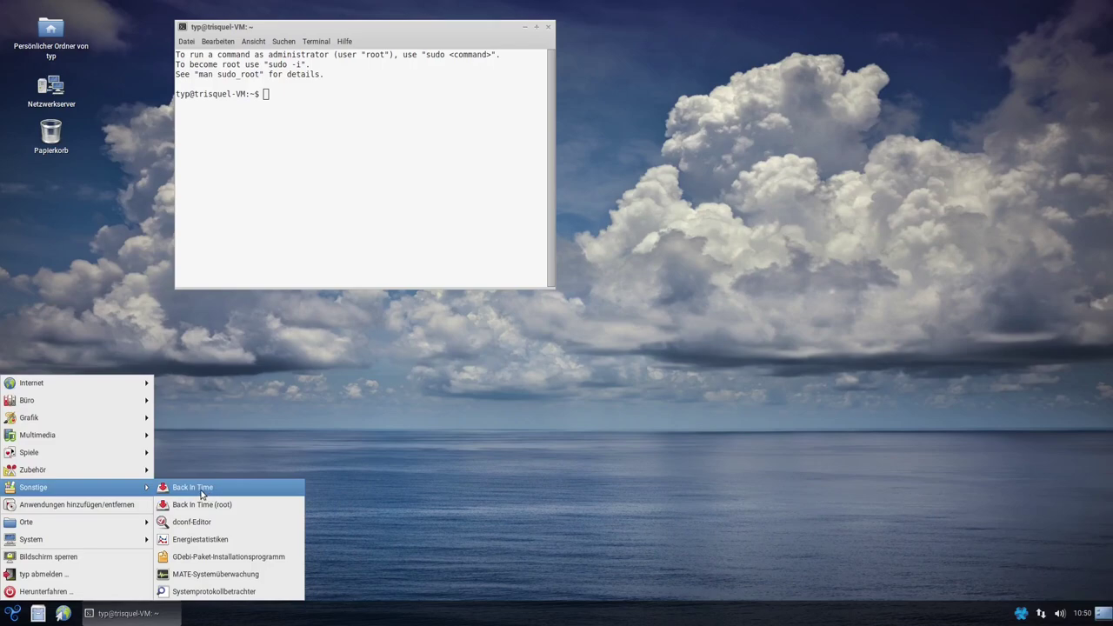
left_click(208, 488)
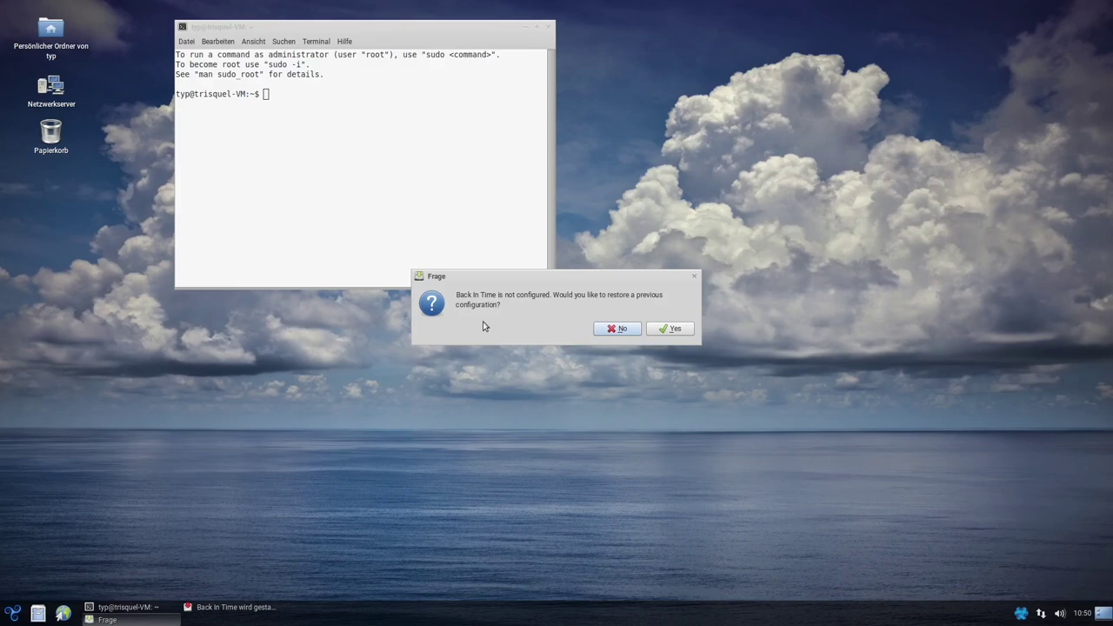
left_click(612, 331)
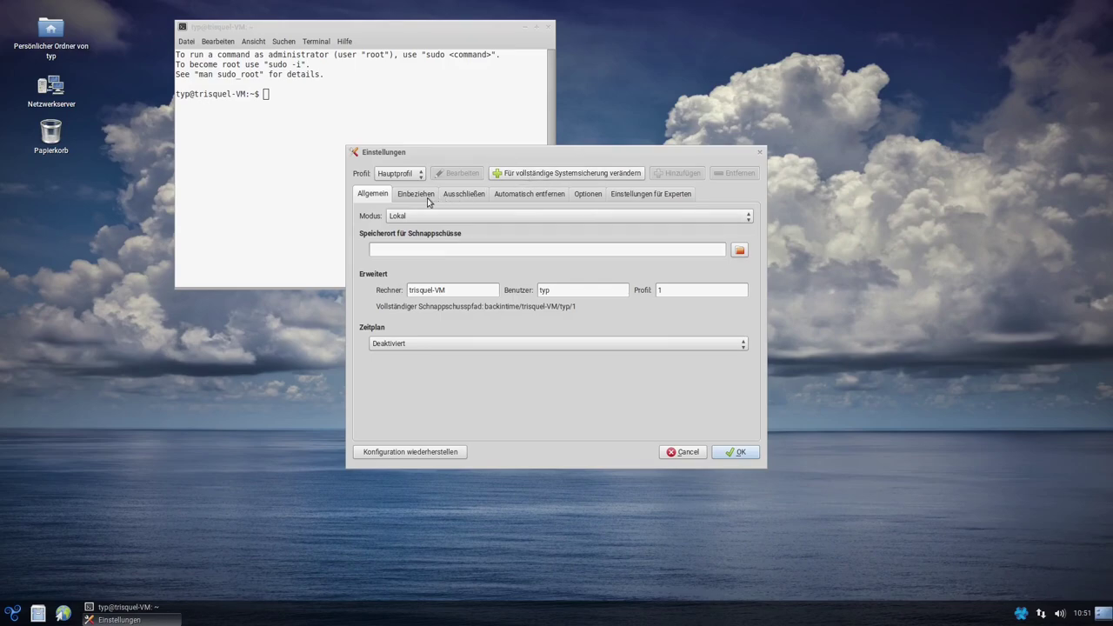
Review the Include, Exclude, Auto-remove, Options and Expert Options settings tabs, returning to General
left_click(428, 201)
left_click(459, 200)
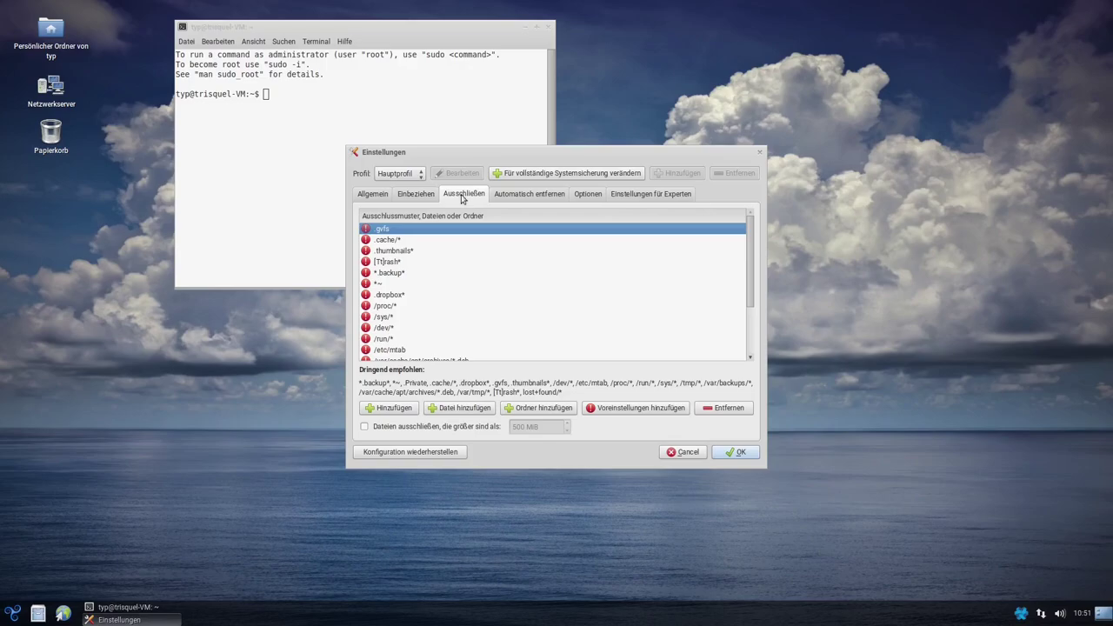
left_click(521, 199)
left_click(595, 197)
left_click(651, 196)
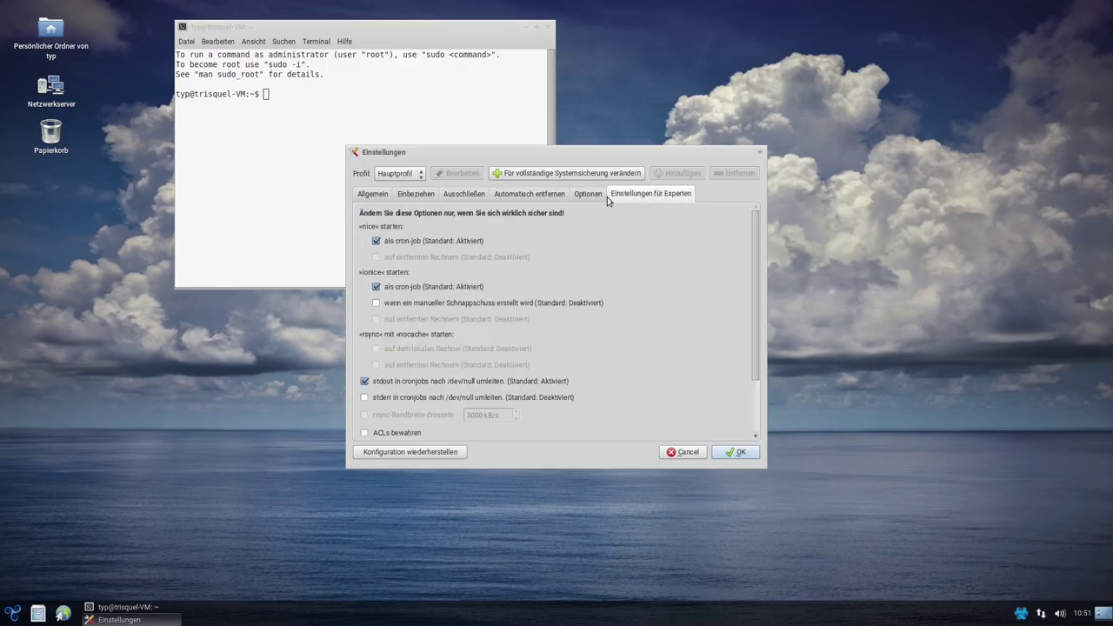
left_click(383, 199)
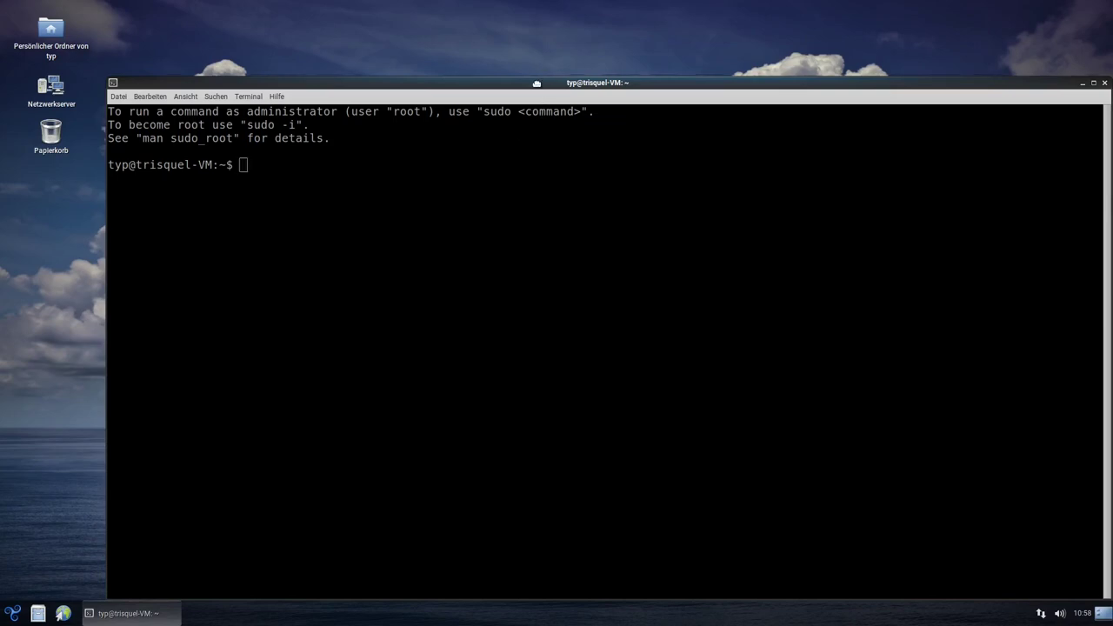
Run 'sudo apt update && sudo apt install neofetch htop' in the terminal and enter the sudo password
left_click_drag(542, 83, 504, 35)
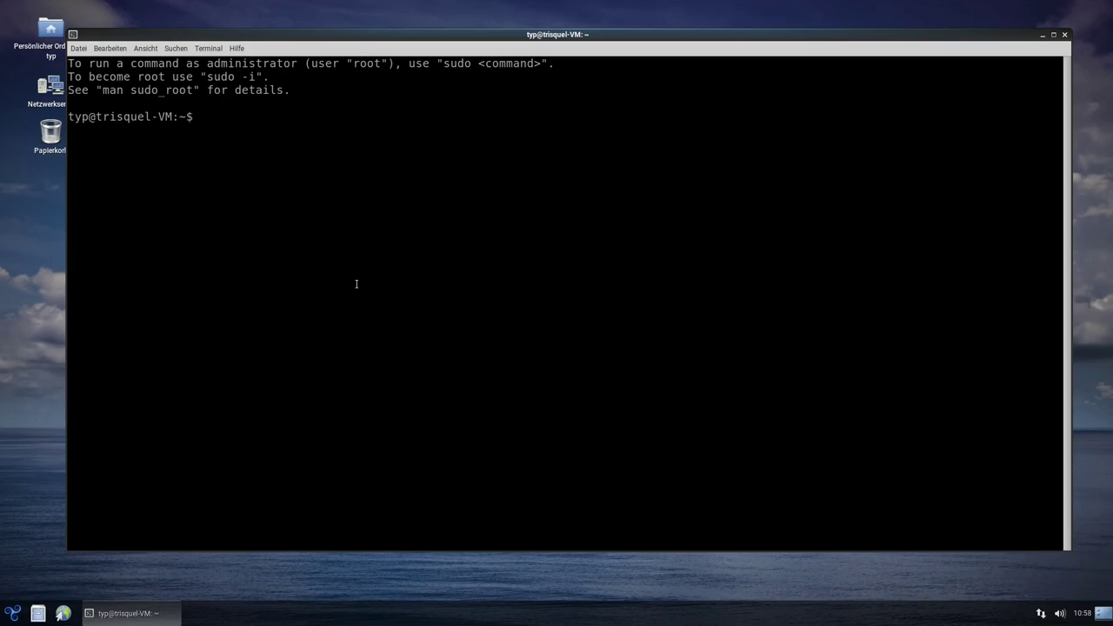
type("sudo apt install ")
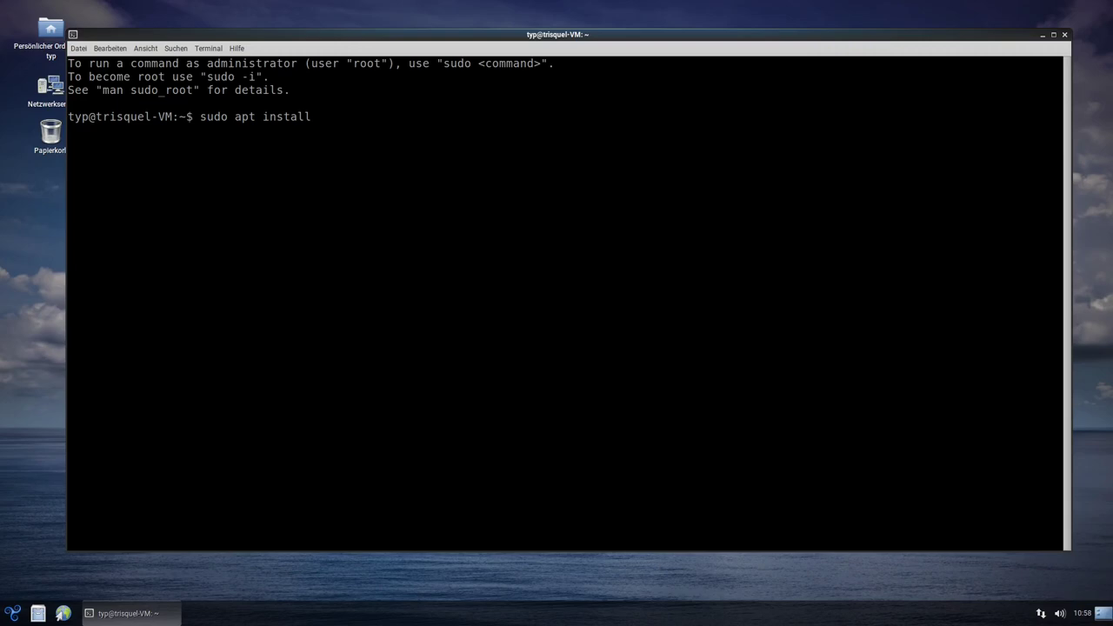
type("neofetch htop")
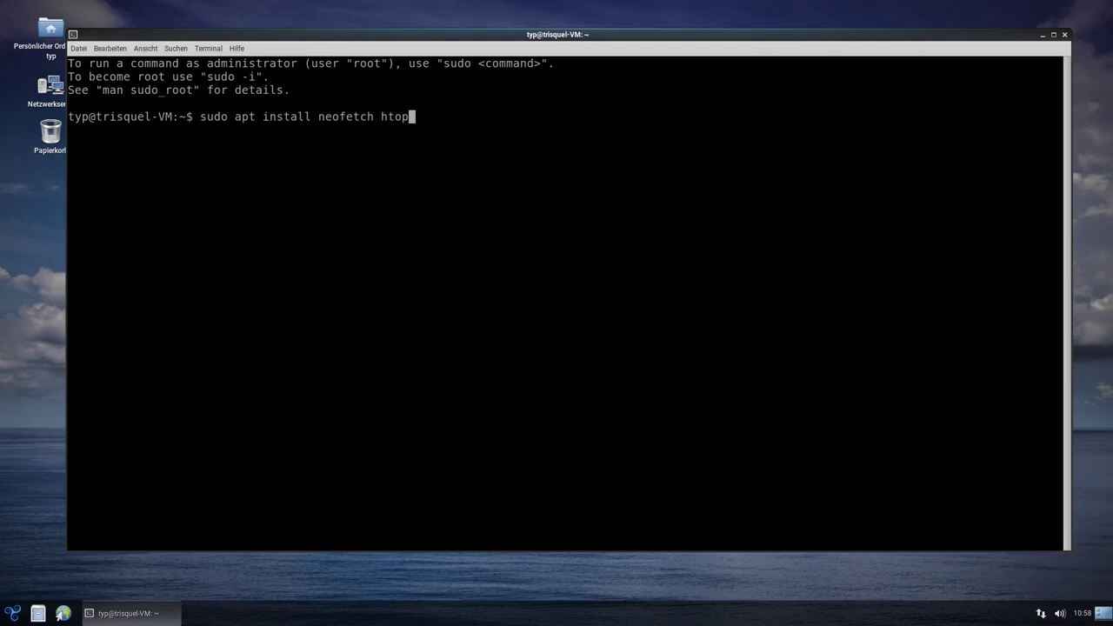
key("ctrl+Left")
key("ctrl+Left")
key("ctrl+Left")
key("Left")
key("Home")
key("Home")
type("sudo a")
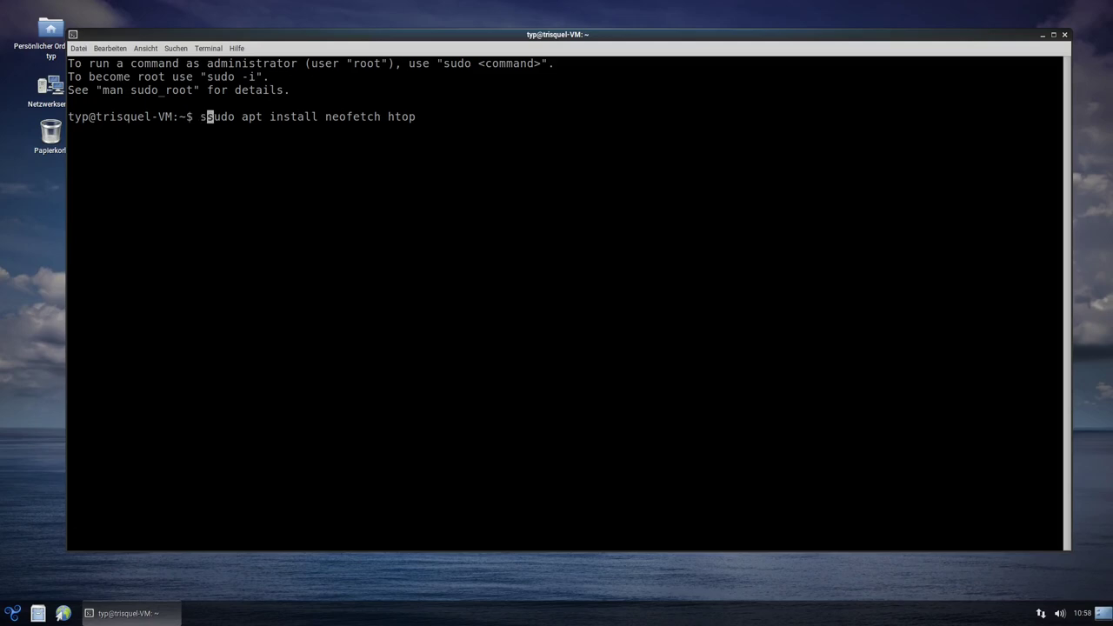
type("pt ")
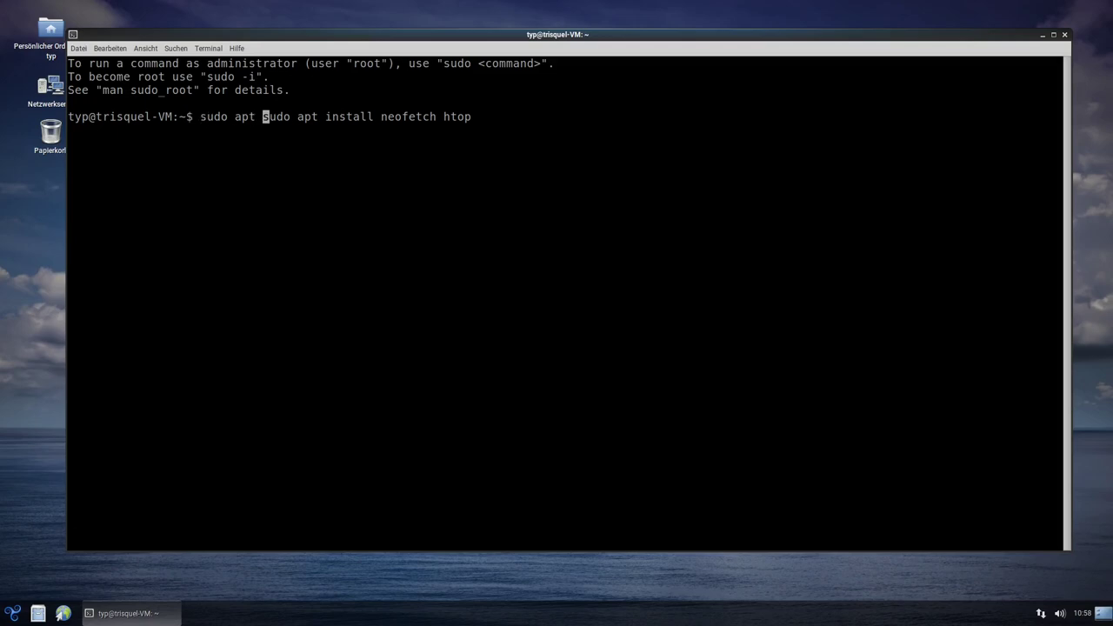
type("update ")
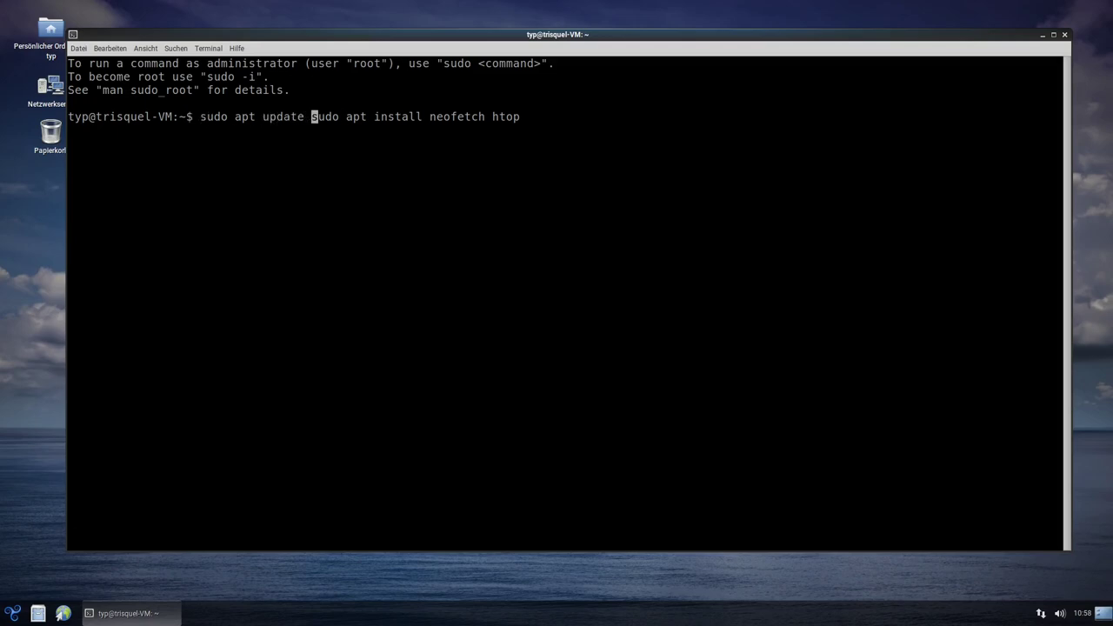
type("&&")
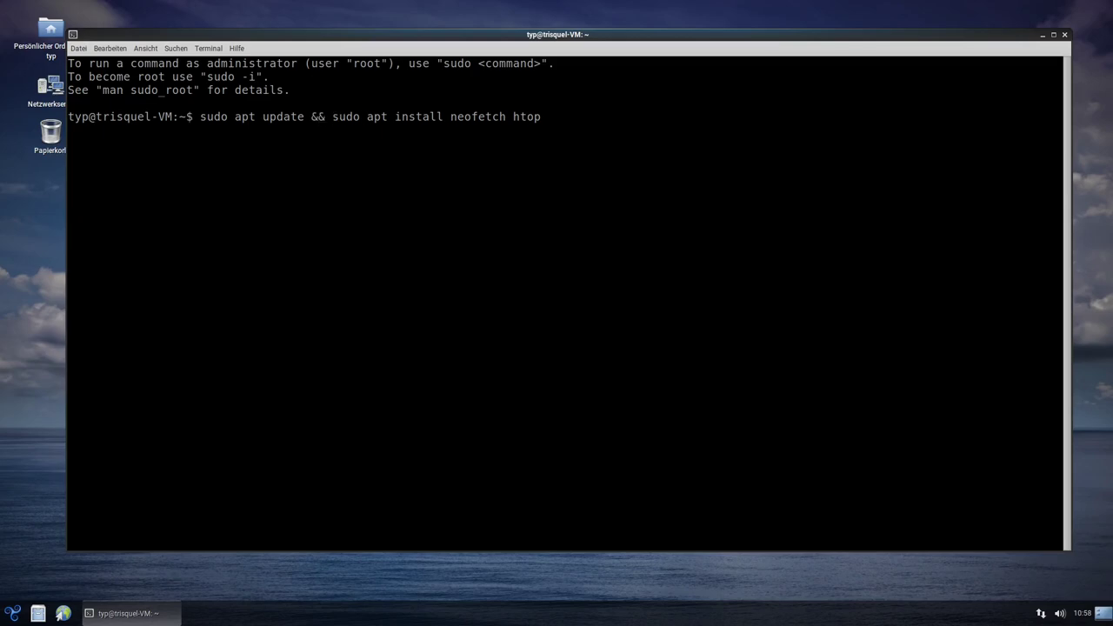
key("Return")
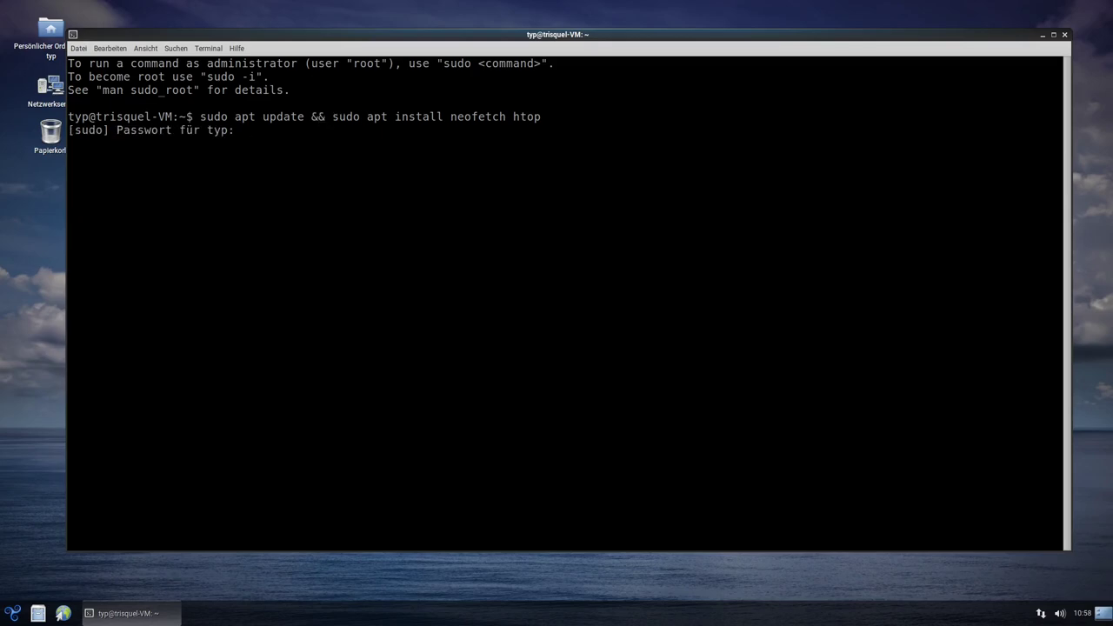
key("Return")
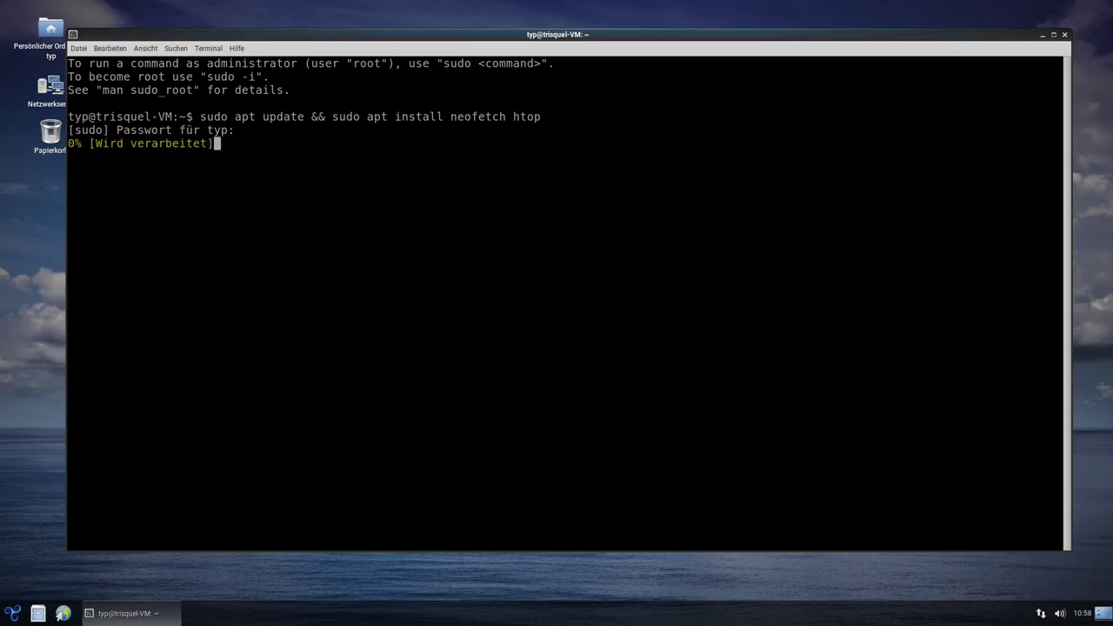